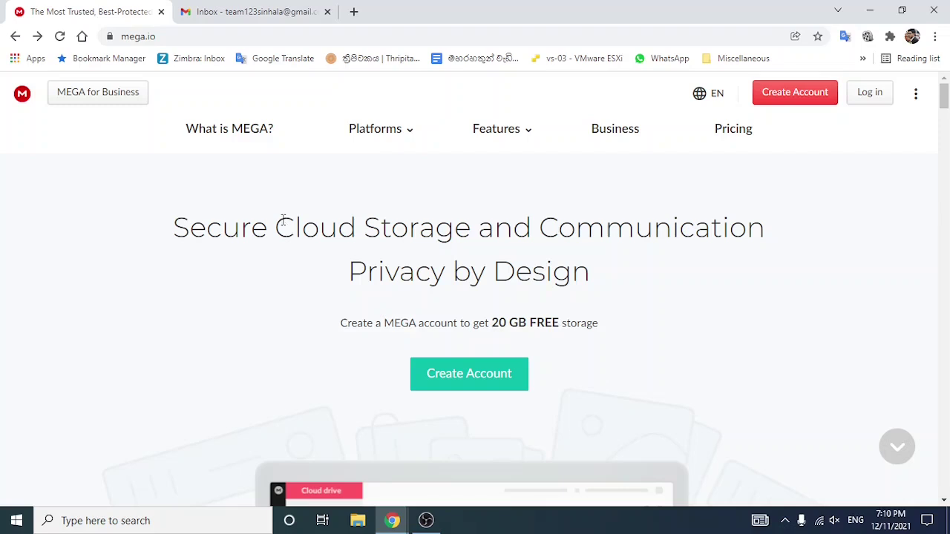
# Step: Start a new free MEGA account and enter the first name, last name and email address
pyautogui.moveTo(493, 323); pyautogui.dragTo(628, 356)
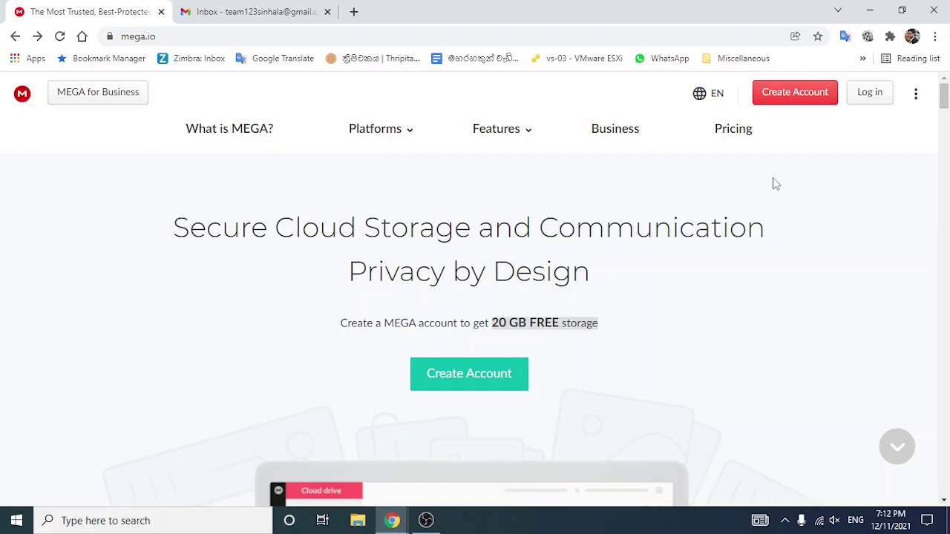
pyautogui.click(809, 103)
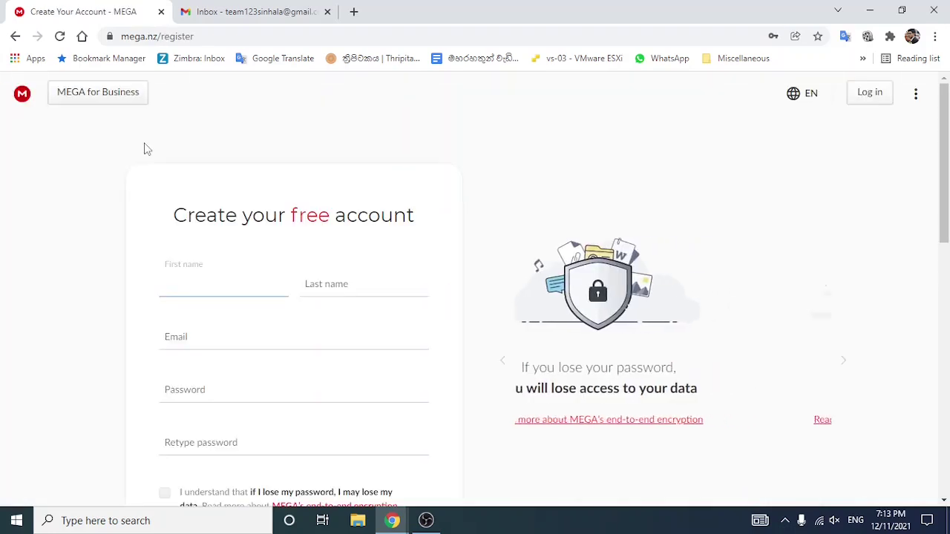
pyautogui.scroll(-1, 418, 431)
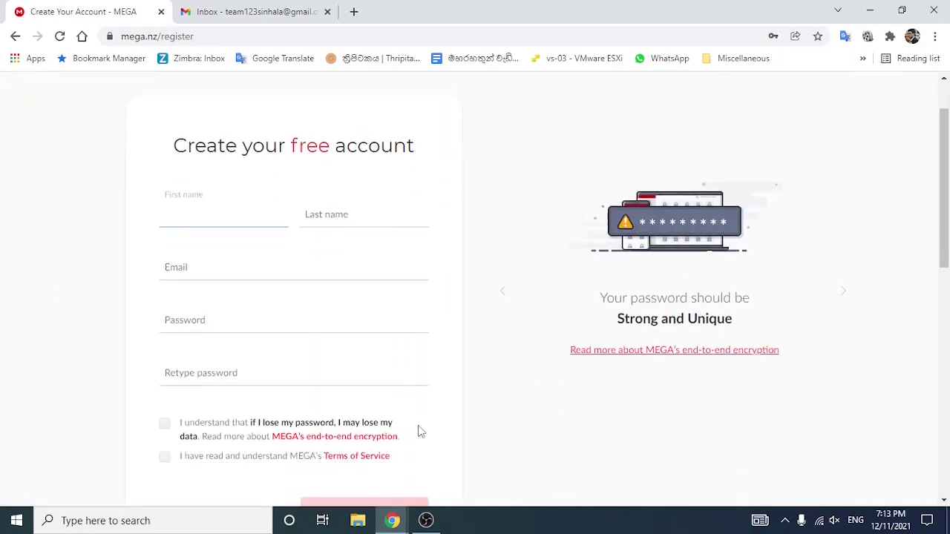
pyautogui.scroll(1, 418, 430)
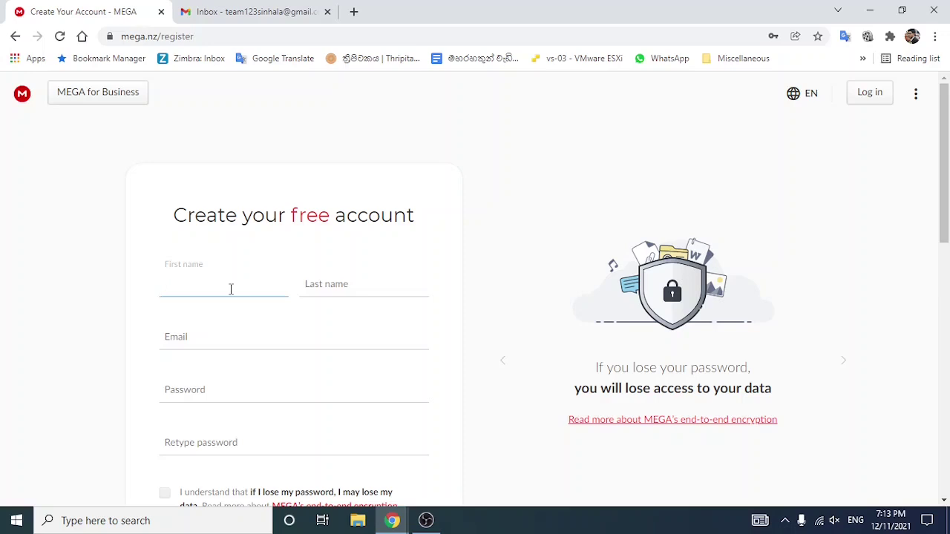
pyautogui.write('Team')
pyautogui.press('Tab')
pyautogui.write('123')
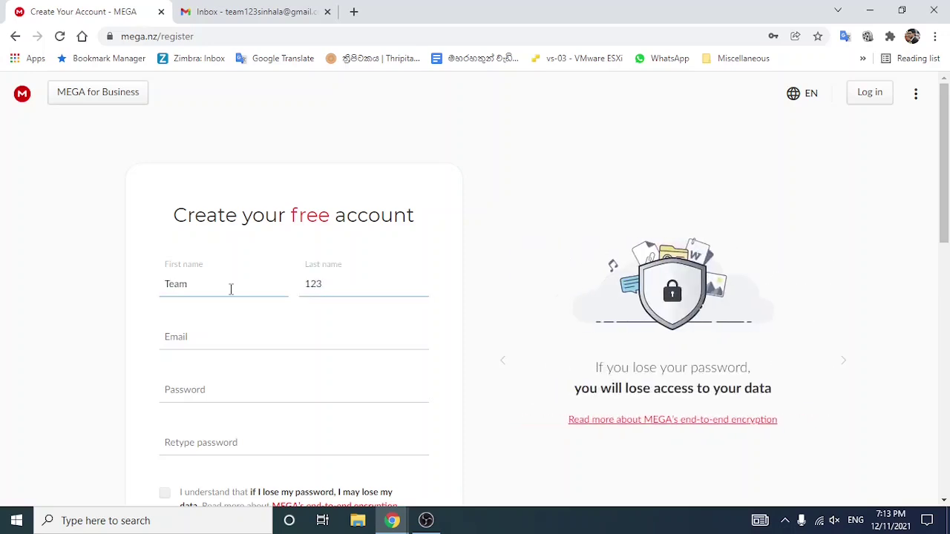
pyautogui.write('Sinhala')
pyautogui.click(203, 342)
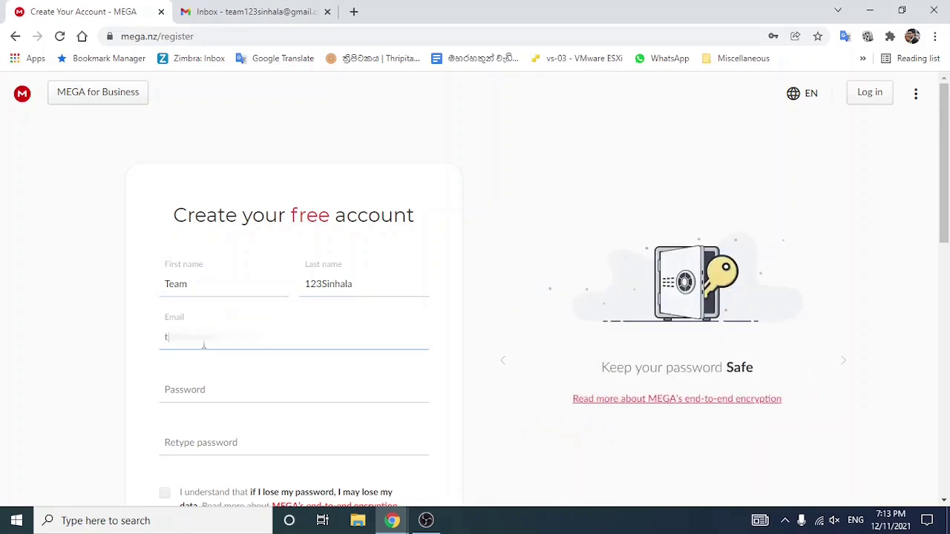
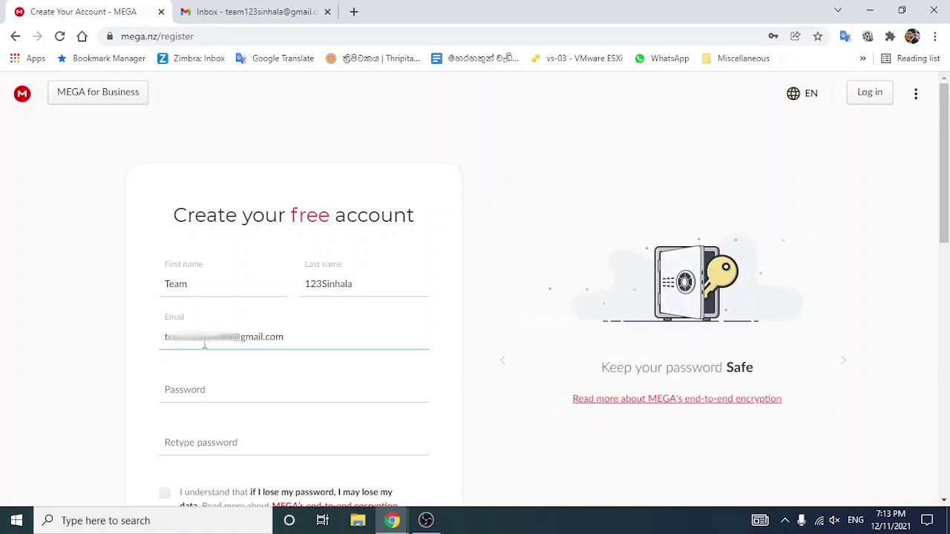
# Step: Enter and retype the account password, tick both agreement boxes, and submit the registration
pyautogui.click(218, 398)
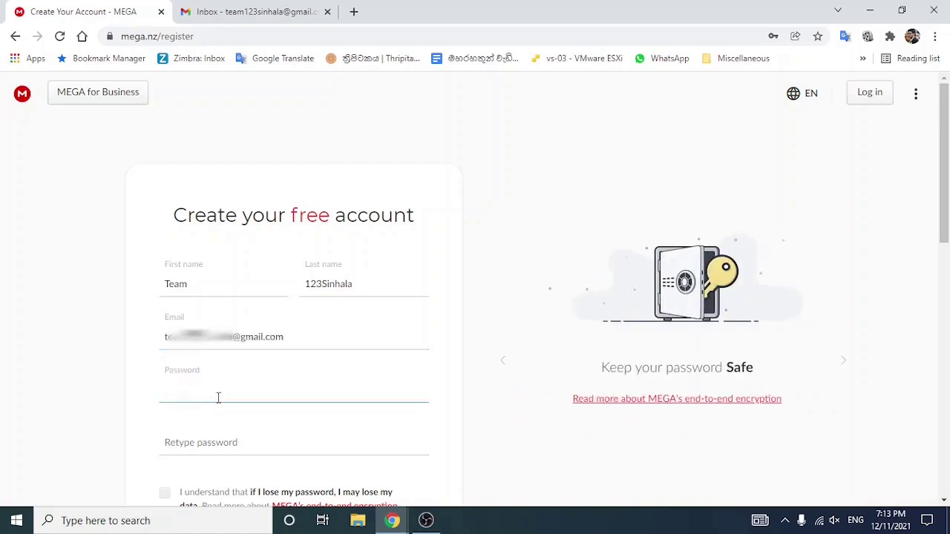
pyautogui.hotkey('ctrl', 'v')
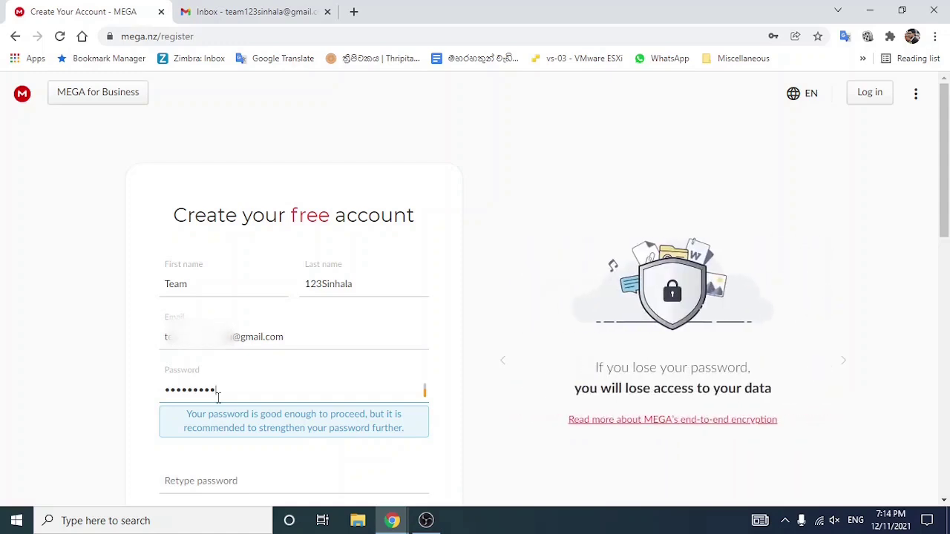
pyautogui.click(207, 481)
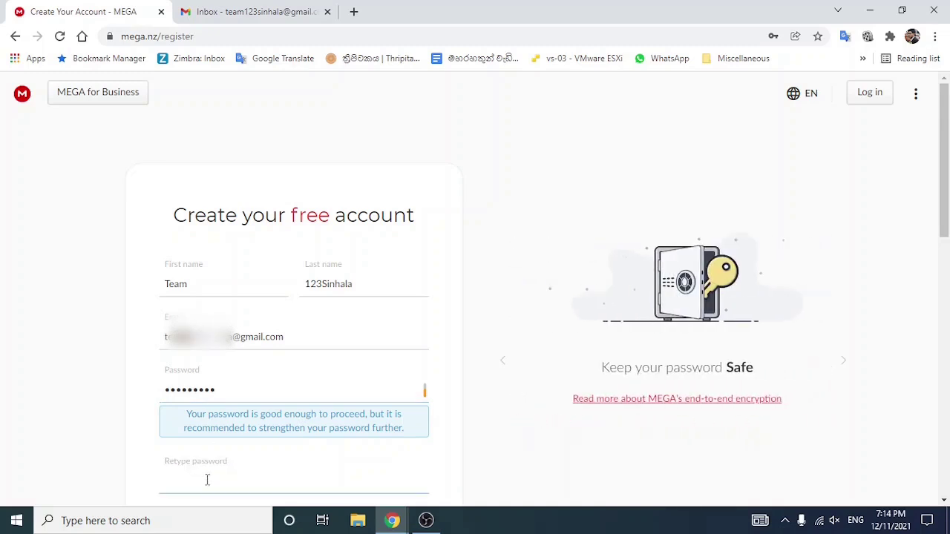
pyautogui.write('*********')
pyautogui.scroll(-2, 243, 179)
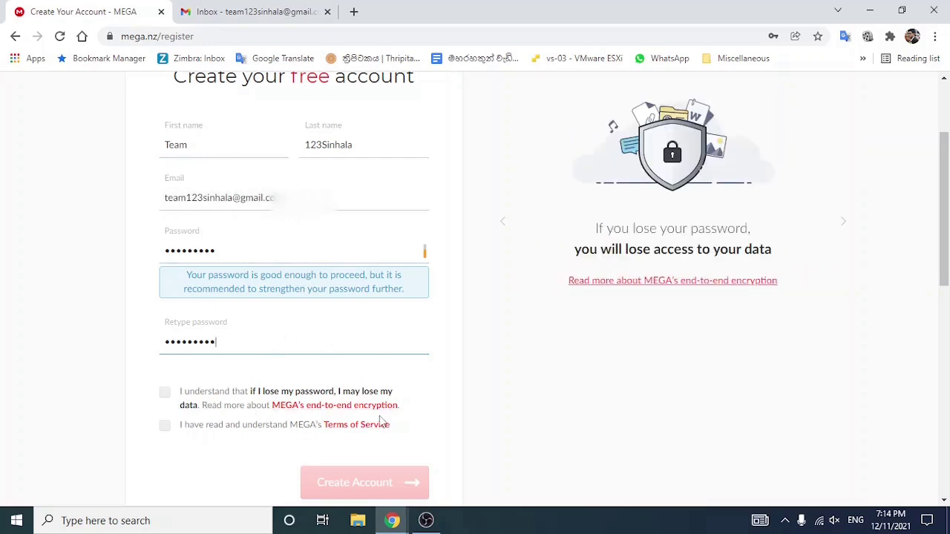
pyautogui.click(165, 392)
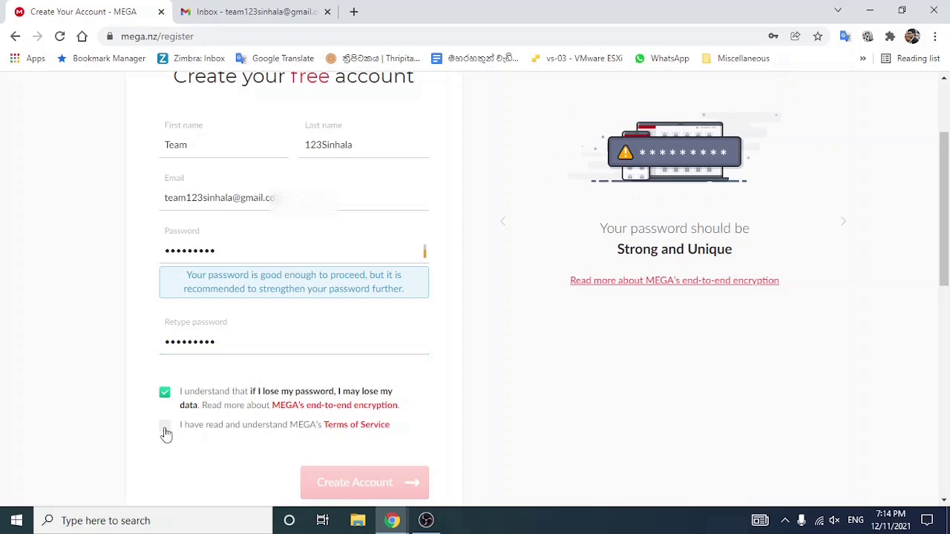
pyautogui.click(165, 429)
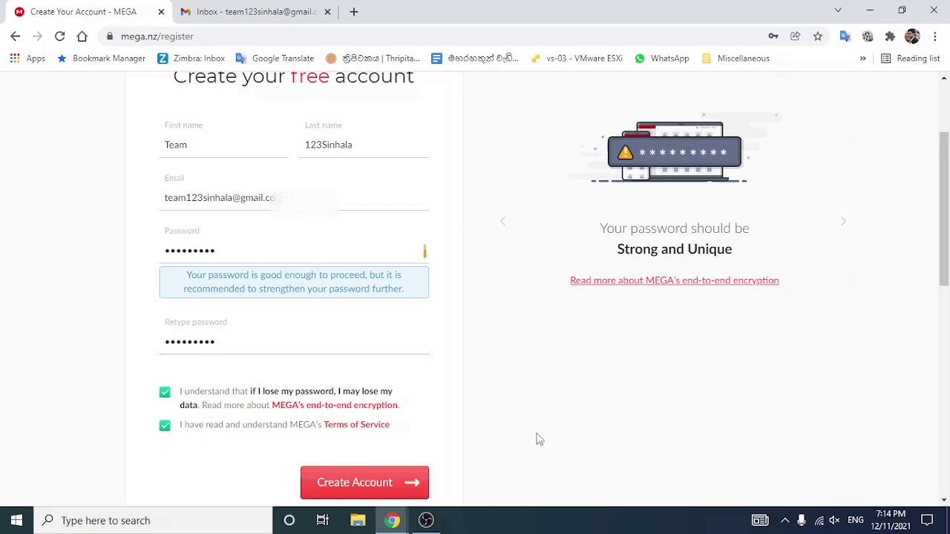
pyautogui.click(391, 484)
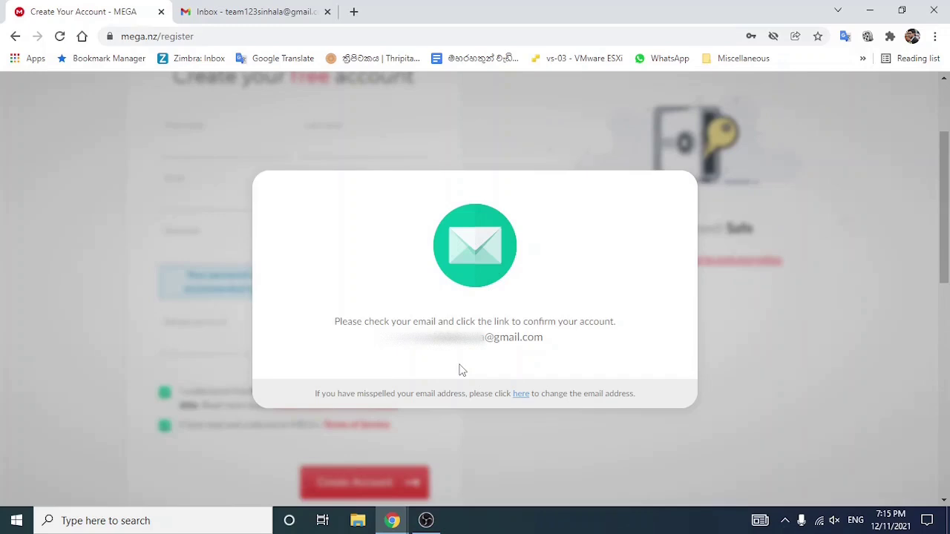
# Step: Open MEGA's Email Verification Required message in Gmail and follow its Activate account link
pyautogui.click(252, 11)
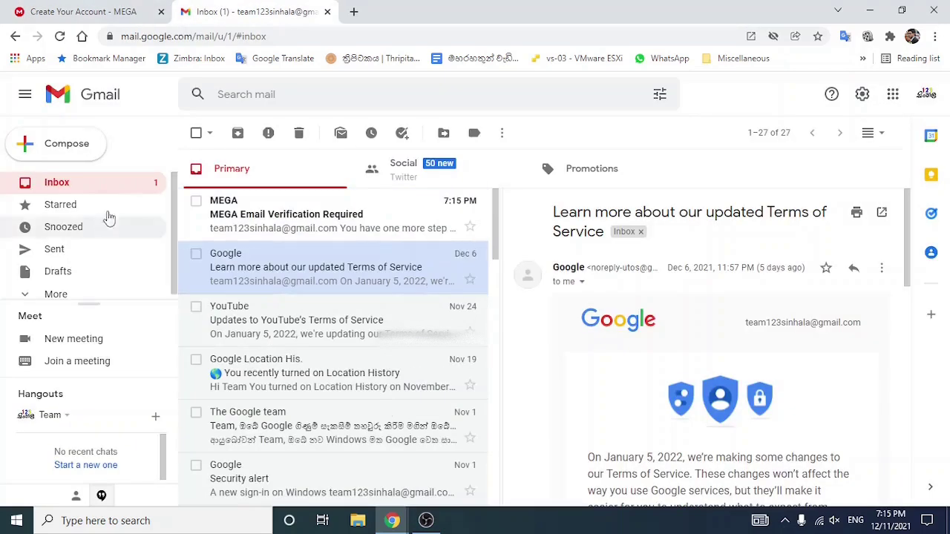
pyautogui.click(288, 225)
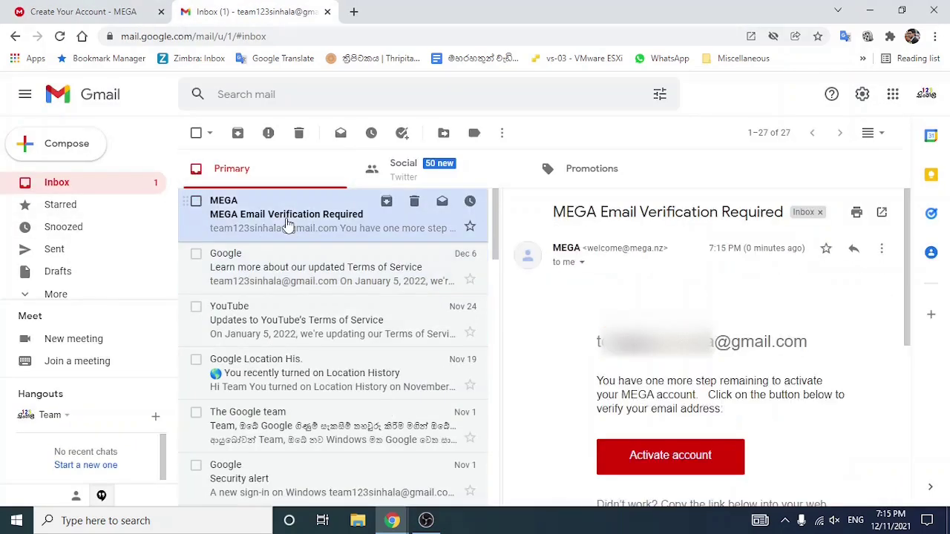
pyautogui.scroll(-2, 717, 453)
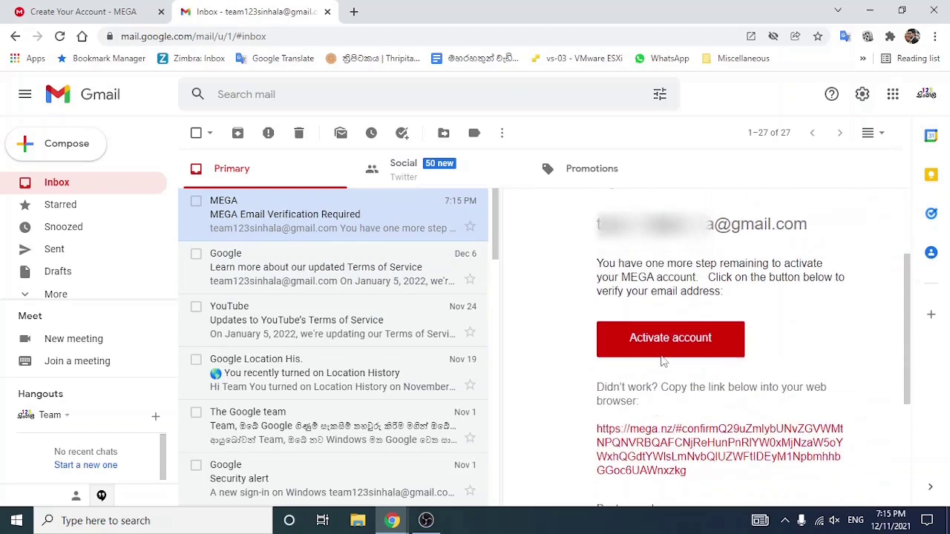
pyautogui.click(662, 347)
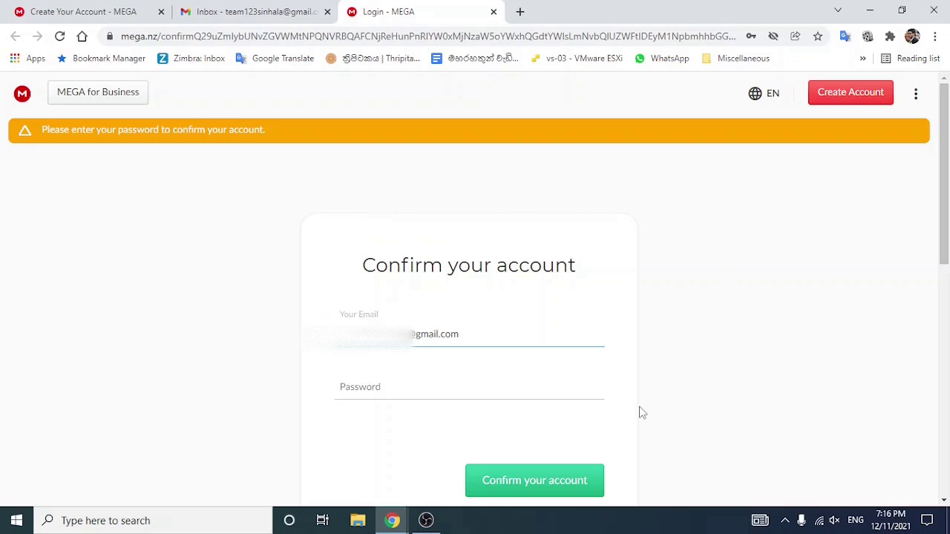
# Step: Enter the account password on the confirmation page to confirm the account and sign in
pyautogui.click(419, 385)
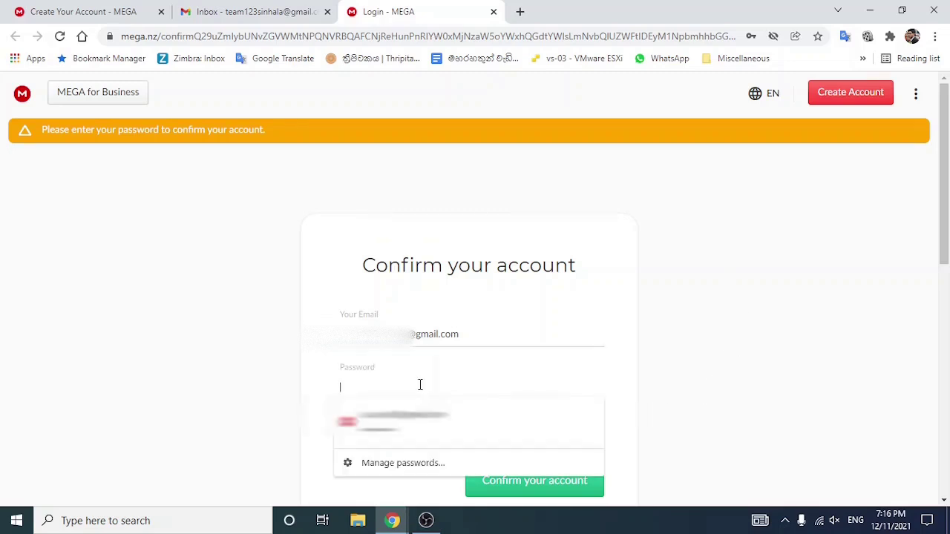
pyautogui.write('•••••••••')
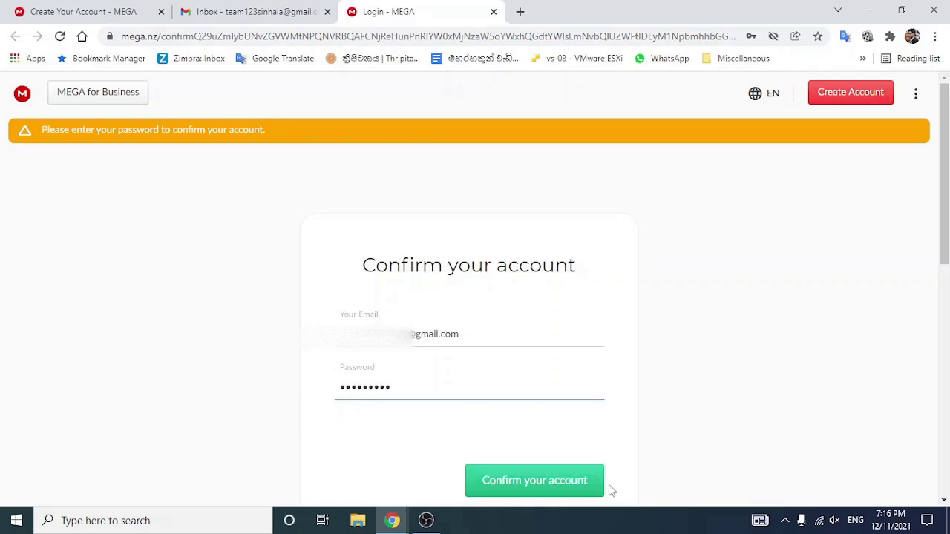
pyautogui.click(526, 487)
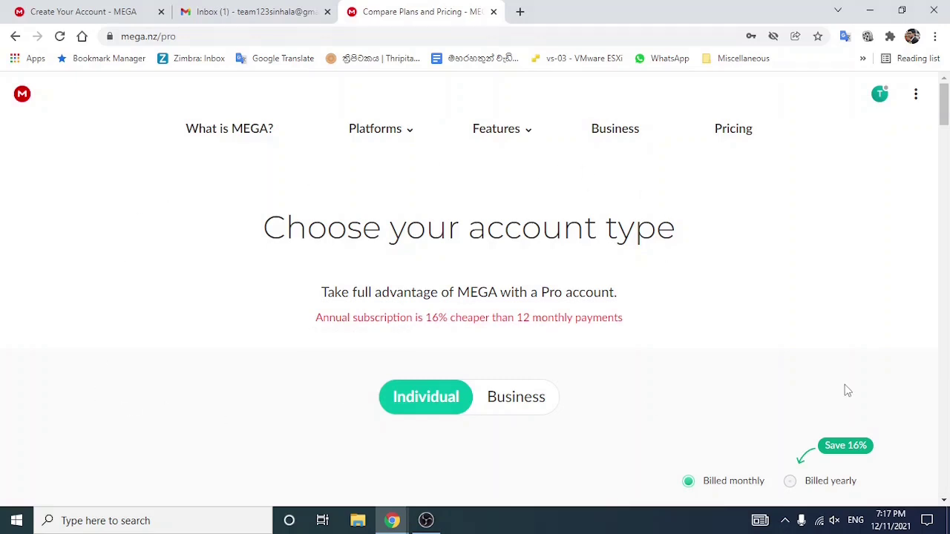
# Step: Scroll through the Pro Lite to Pro III plans on the account-type page and back up
pyautogui.scroll(-2, 647, 344)
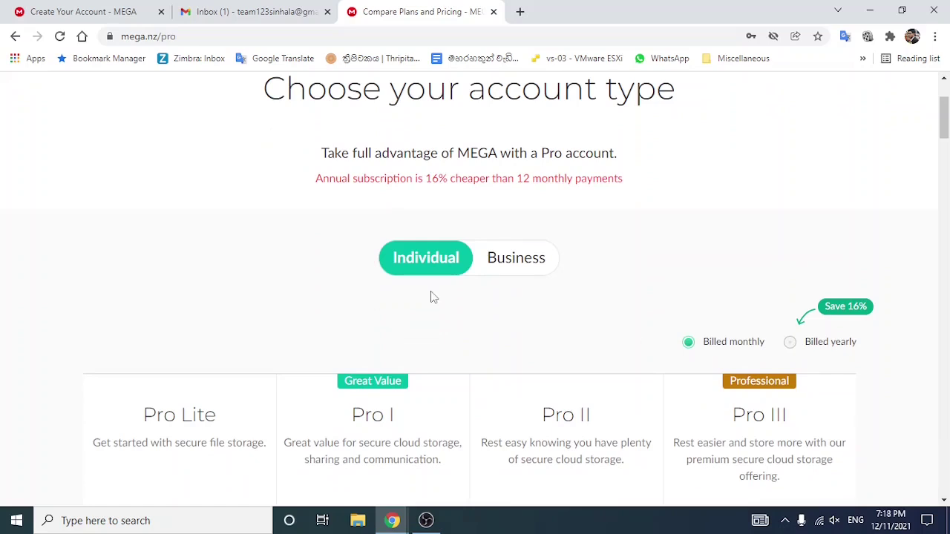
pyautogui.scroll(-1, 435, 297)
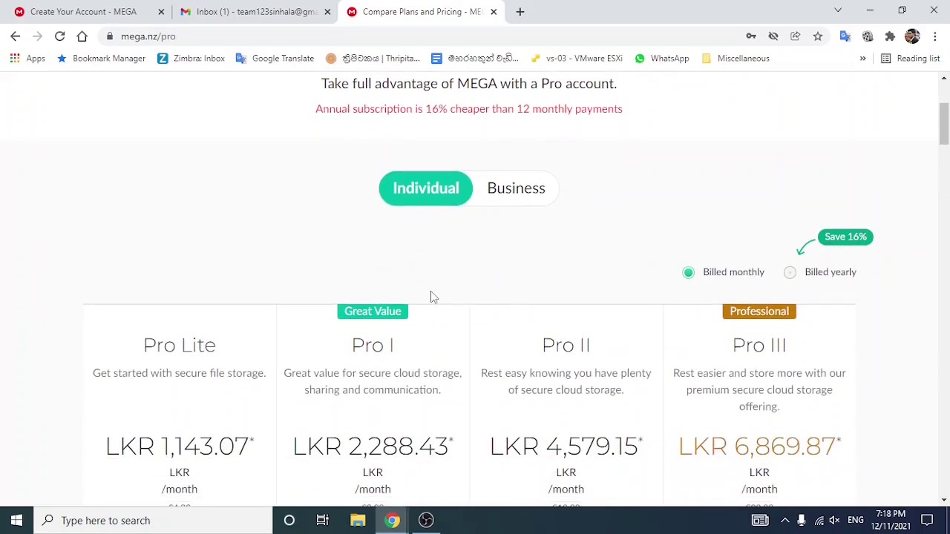
pyautogui.scroll(1, 435, 297)
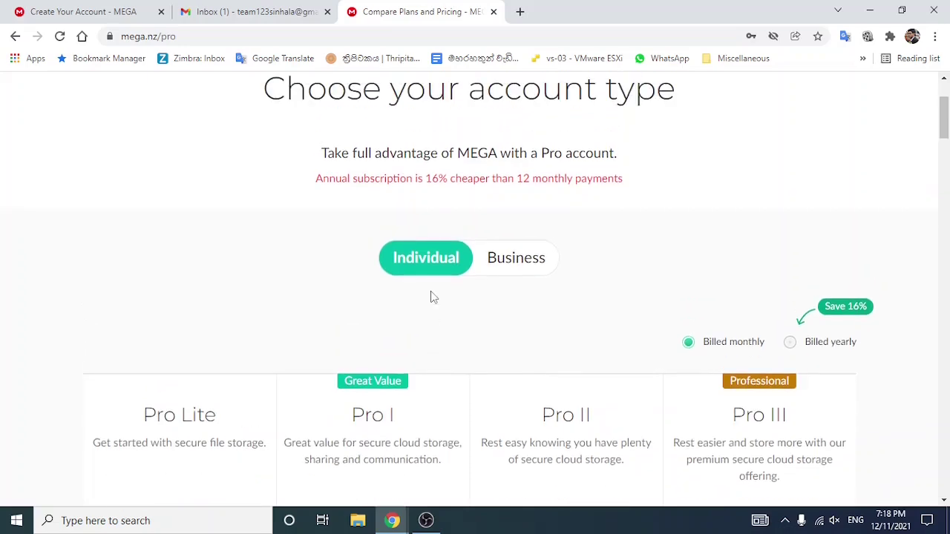
pyautogui.scroll(-3, 434, 297)
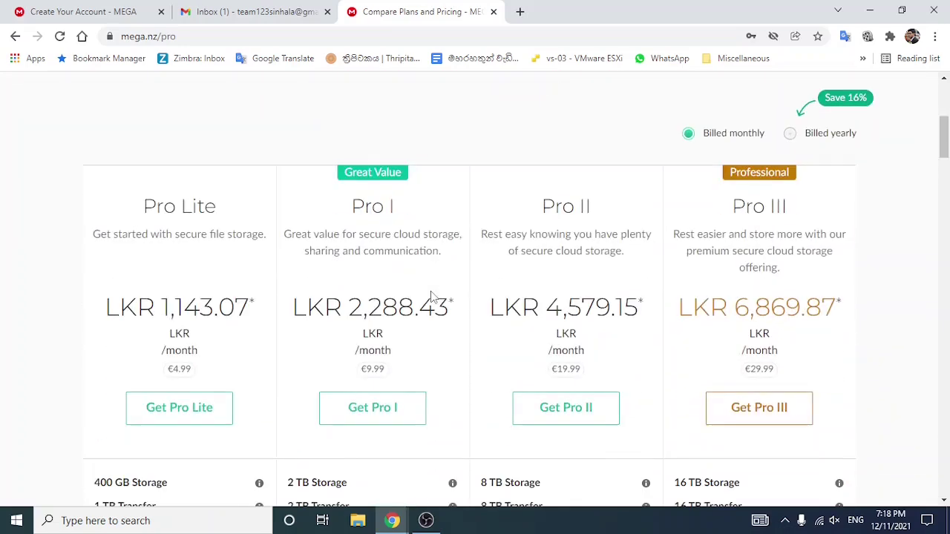
pyautogui.scroll(-1, 432, 296)
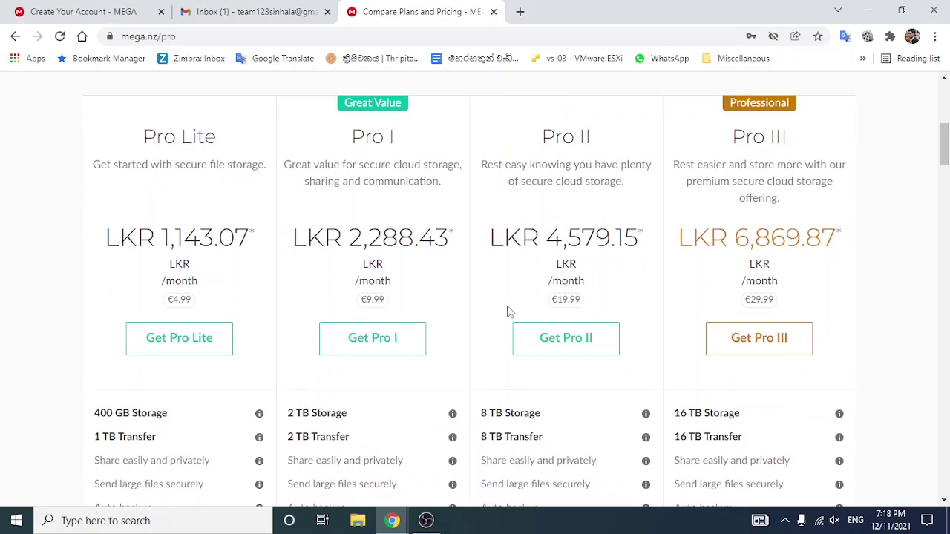
pyautogui.scroll(-4, 205, 389)
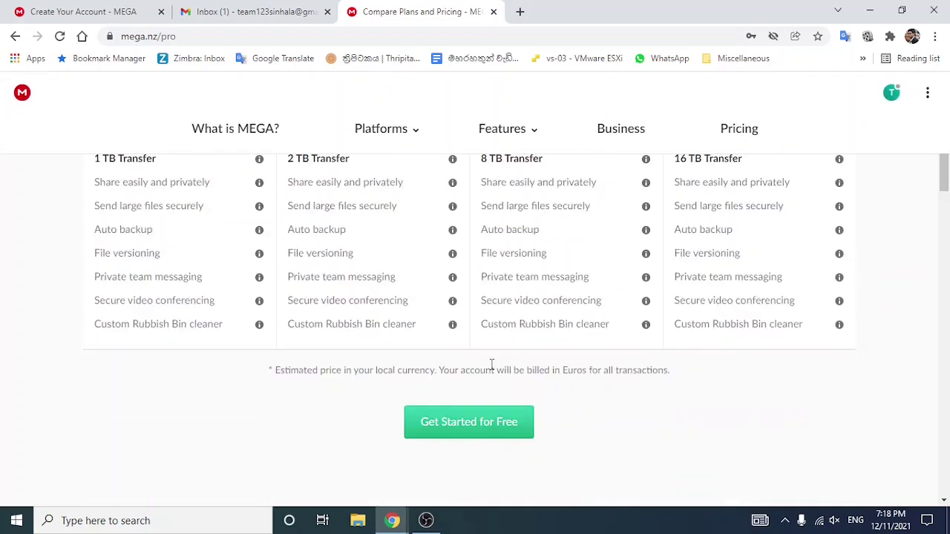
pyautogui.scroll(1, 492, 363)
pyautogui.scroll(9, 491, 370)
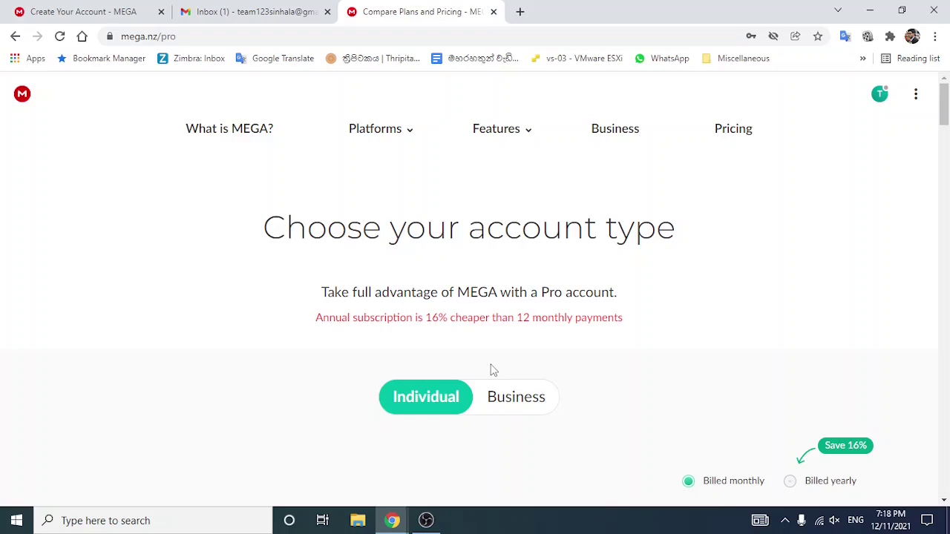
# Step: Go to account settings and download the recovery key as MEGA-RECOVERYKEY.txt
pyautogui.click(917, 97)
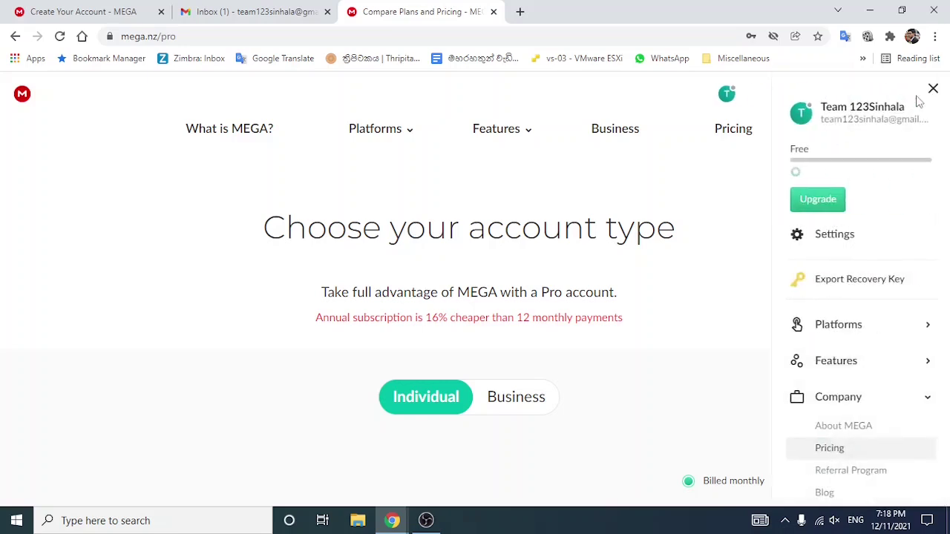
pyautogui.click(806, 128)
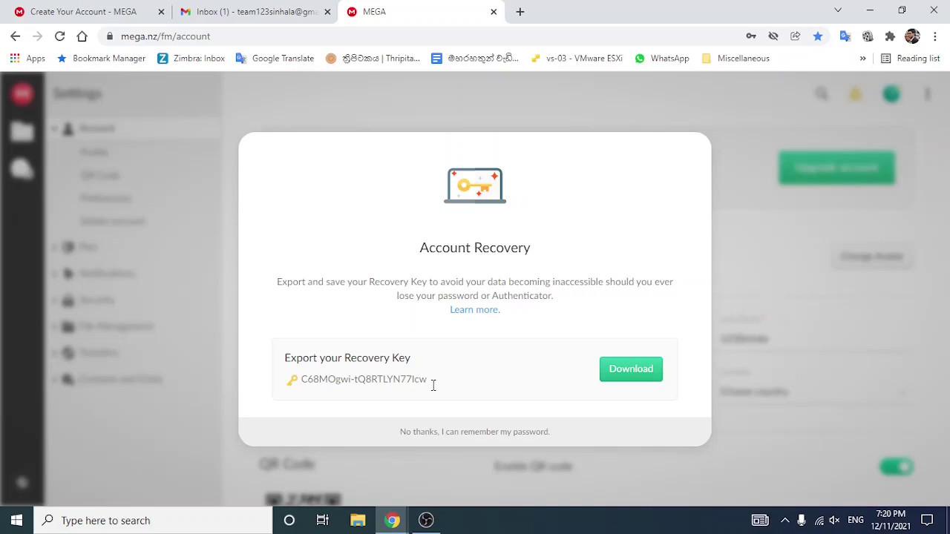
pyautogui.click(635, 383)
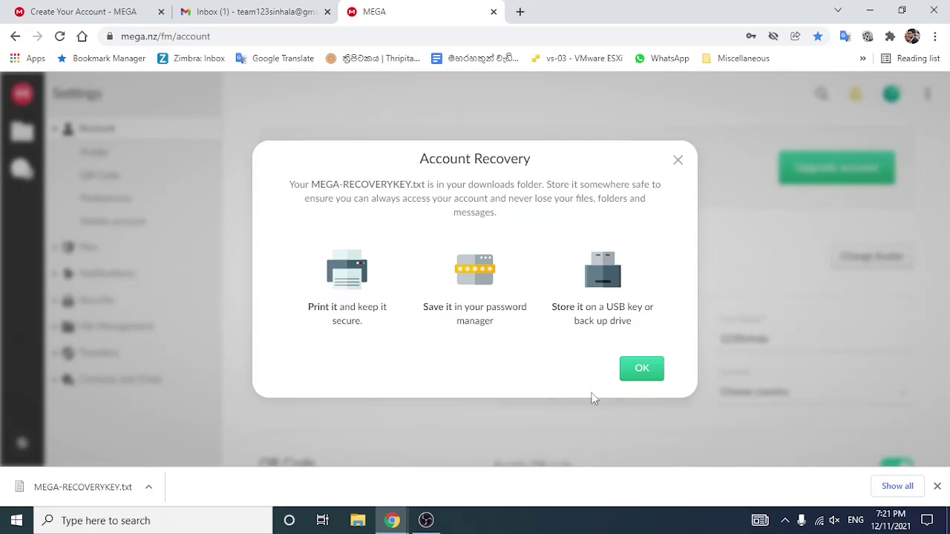
pyautogui.click(638, 371)
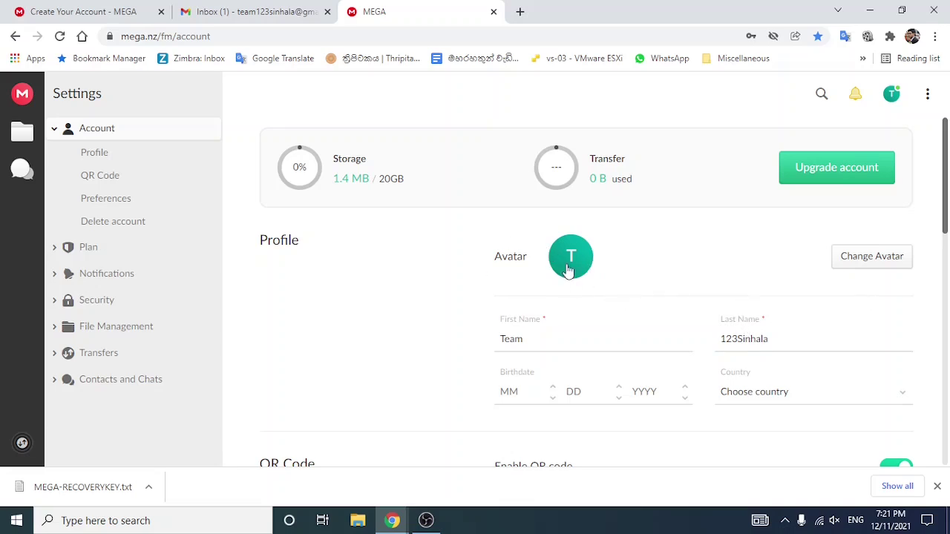
pyautogui.scroll(-1, 568, 297)
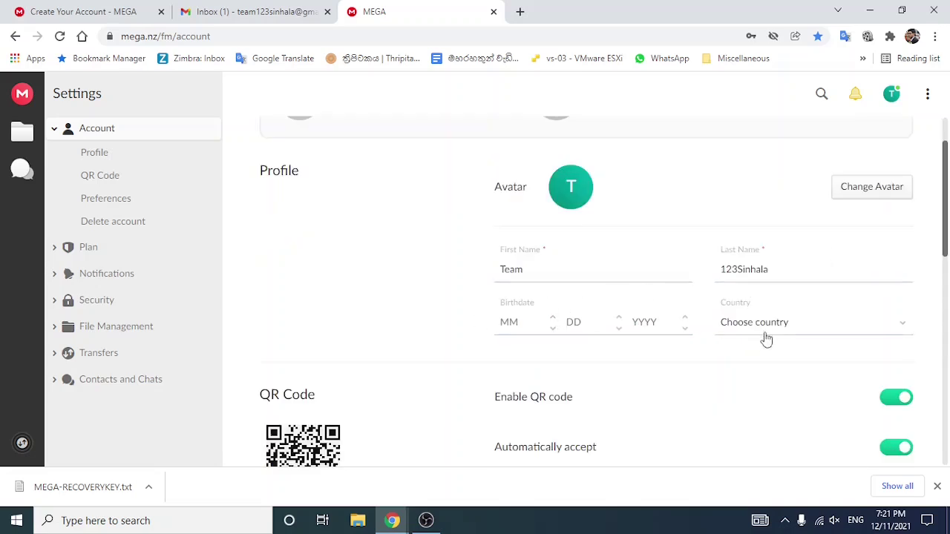
pyautogui.scroll(-1, 772, 341)
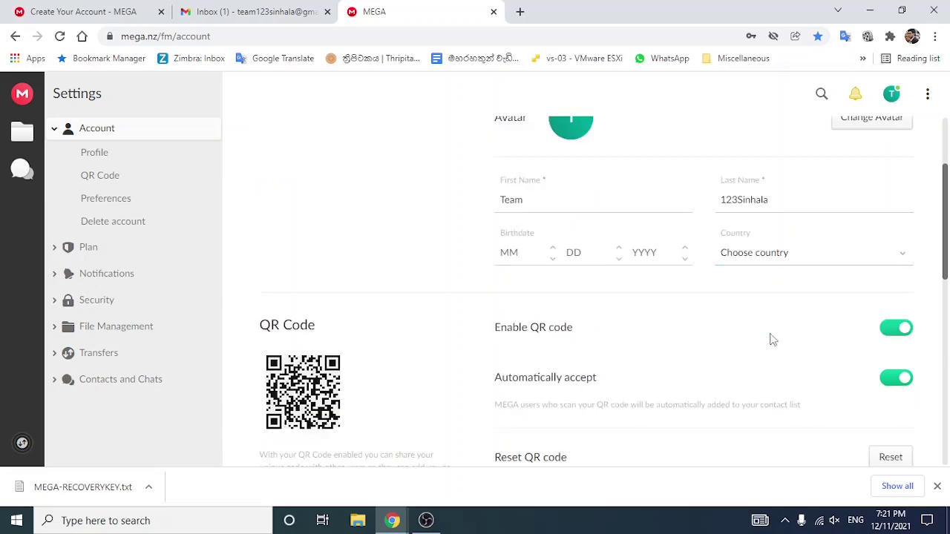
pyautogui.scroll(2, 772, 341)
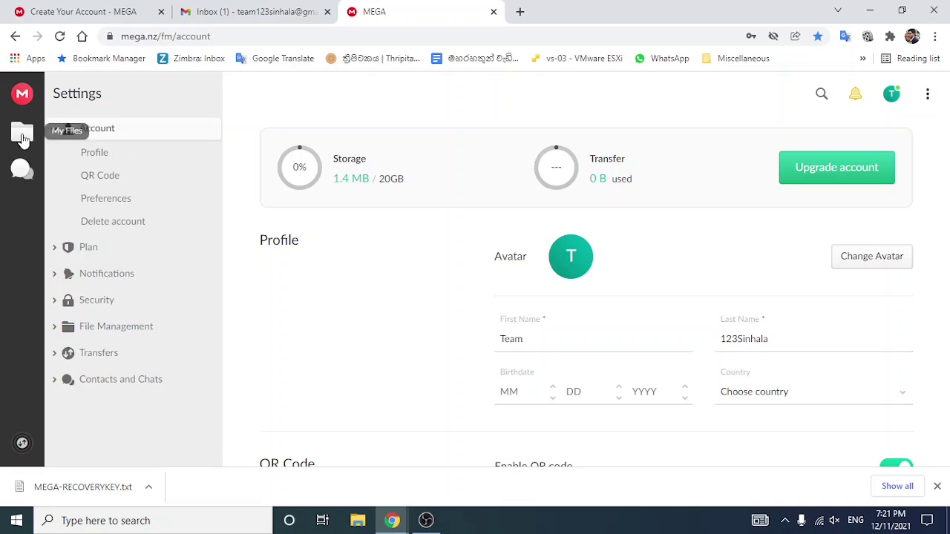
# Step: Go back to My Files and open Welcome to MEGA.pdf in the file viewer
pyautogui.click(23, 134)
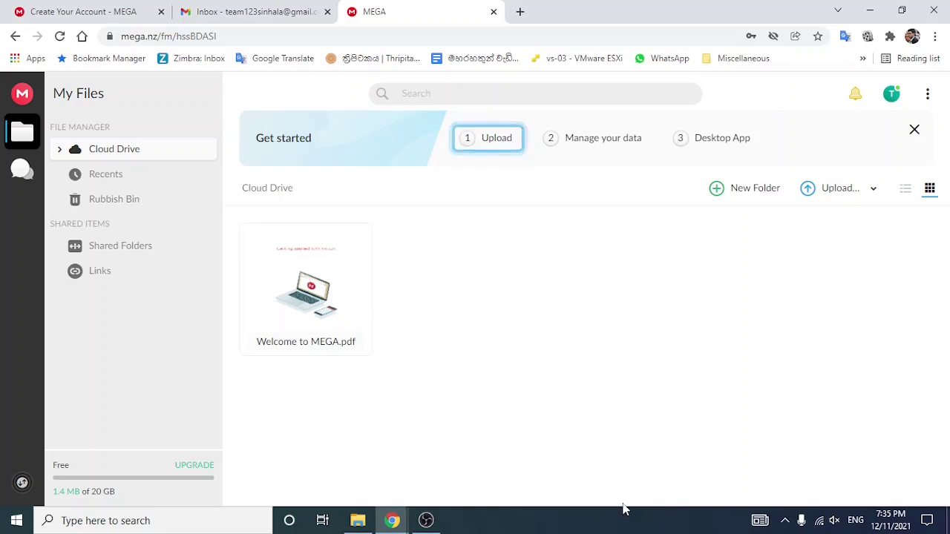
pyautogui.doubleClick(342, 312)
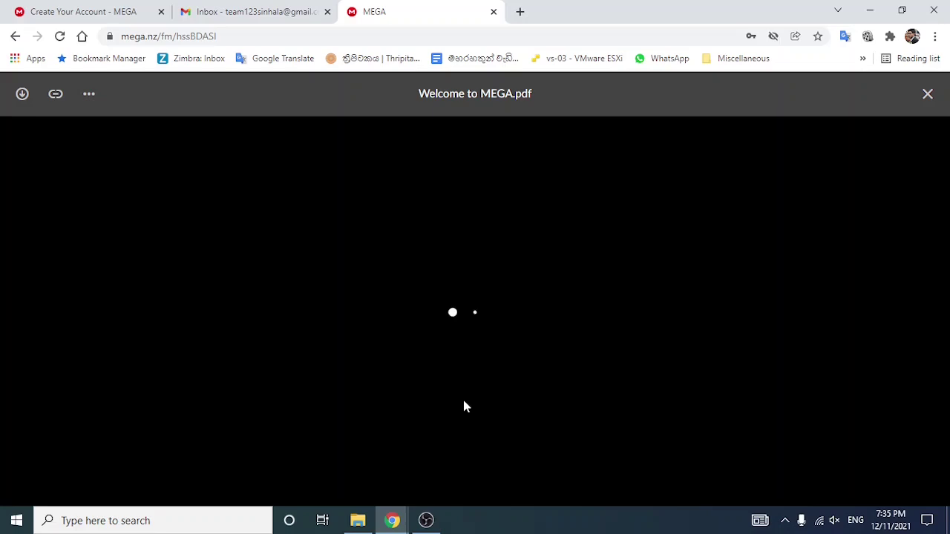
# Step: Scroll through the Welcome to MEGA.pdf pages, then close the viewer
pyautogui.scroll(-10, 464, 406)
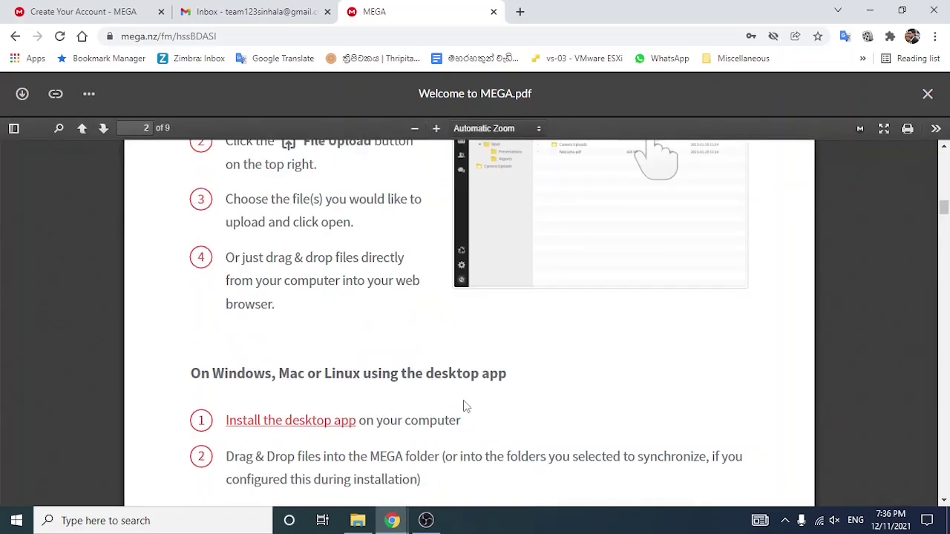
pyautogui.scroll(4, 464, 405)
pyautogui.scroll(-3, 516, 403)
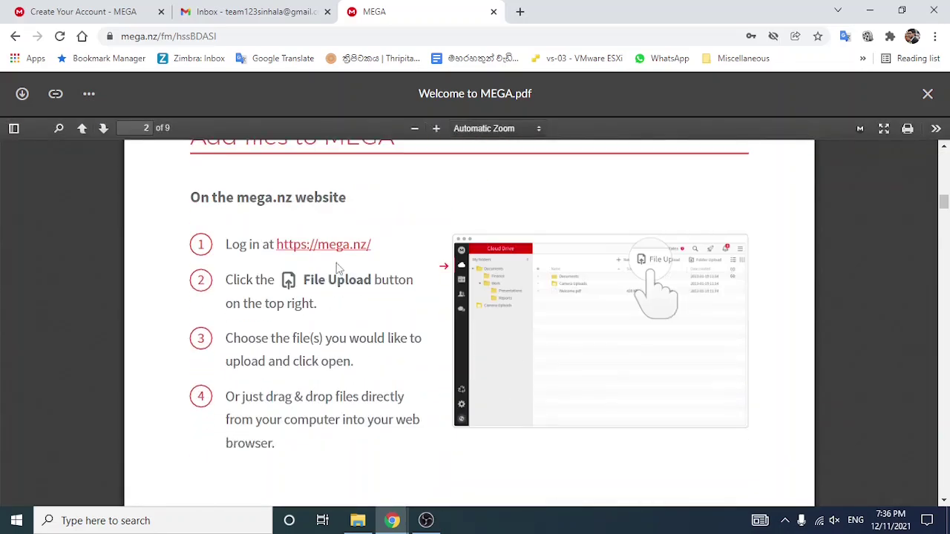
pyautogui.scroll(-1, 401, 420)
pyautogui.scroll(-5, 397, 420)
pyautogui.scroll(-10, 395, 421)
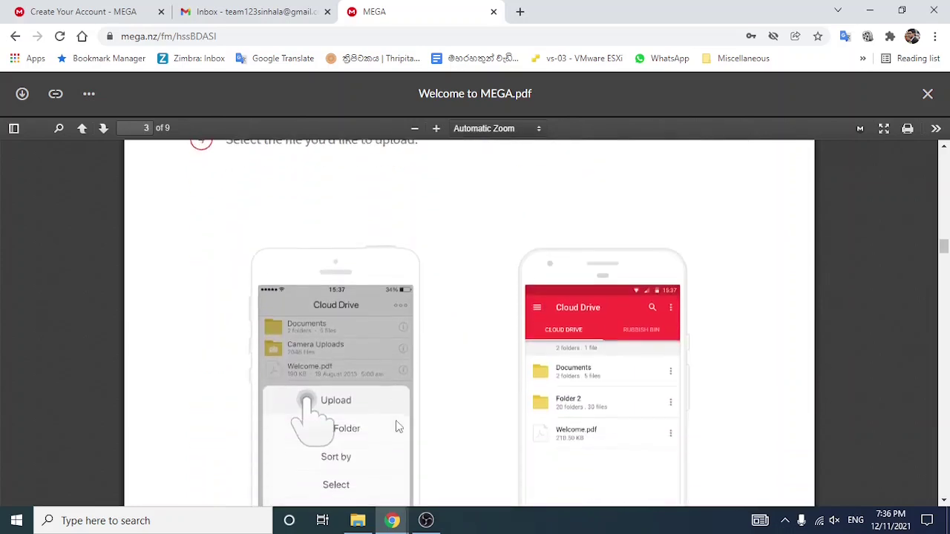
pyautogui.scroll(-10, 397, 420)
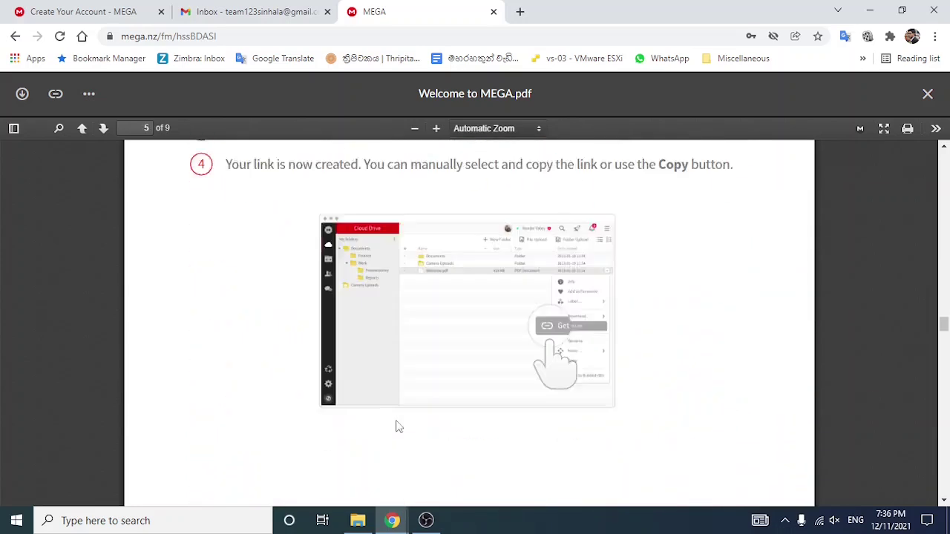
pyautogui.click(927, 95)
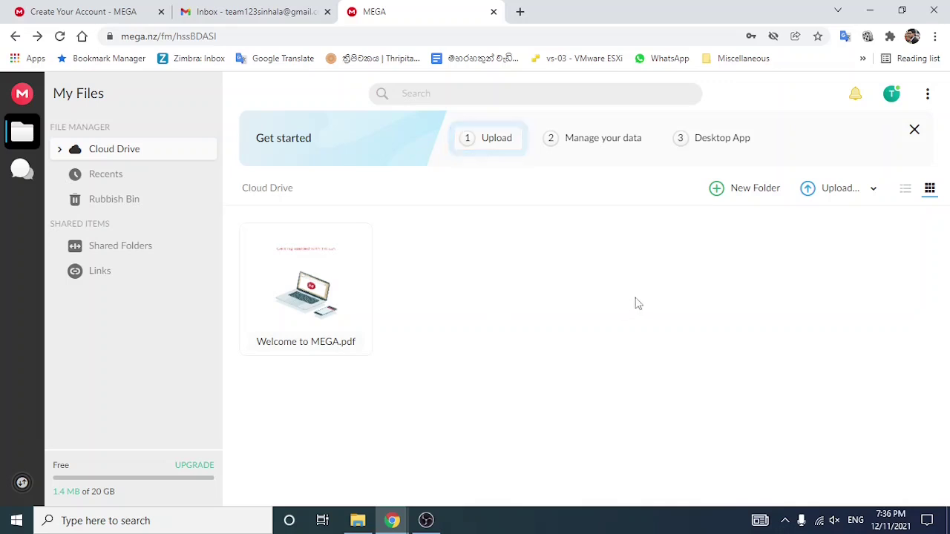
# Step: Create a folder named 123Sinhala in the Cloud Drive and dismiss the save-password prompt
pyautogui.click(737, 195)
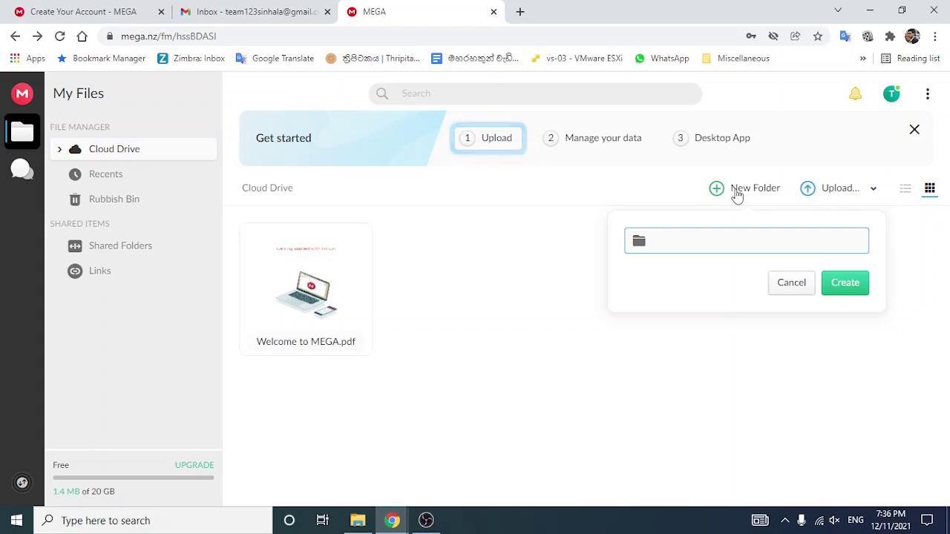
pyautogui.write('123Si')
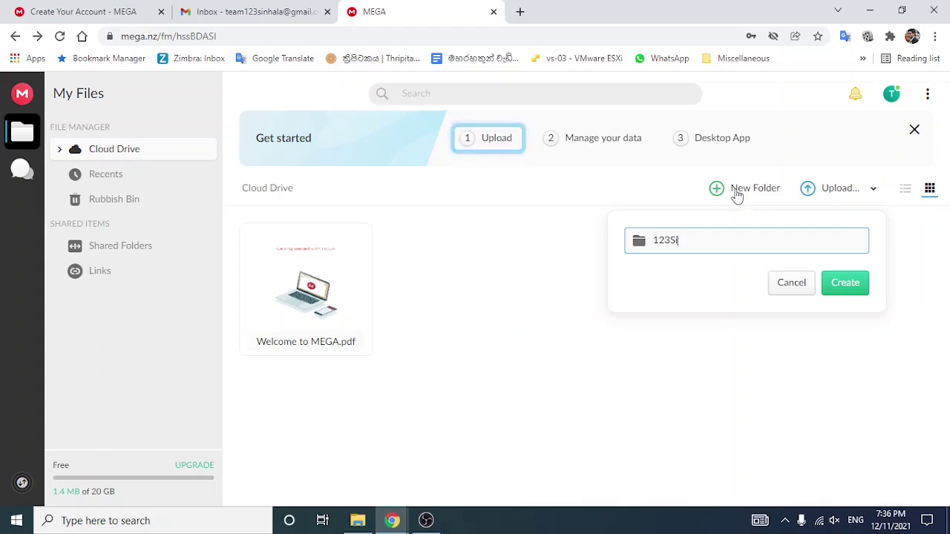
pyautogui.write('nhala')
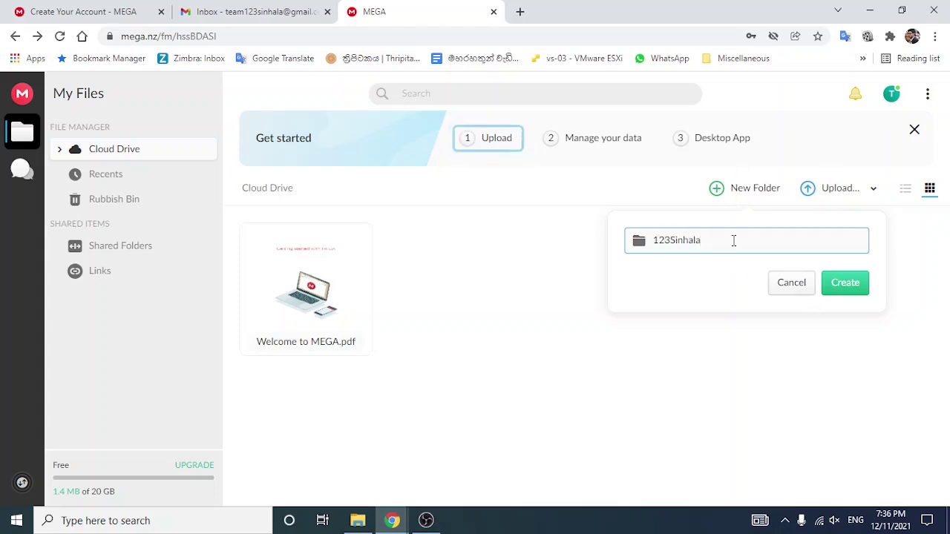
pyautogui.click(857, 288)
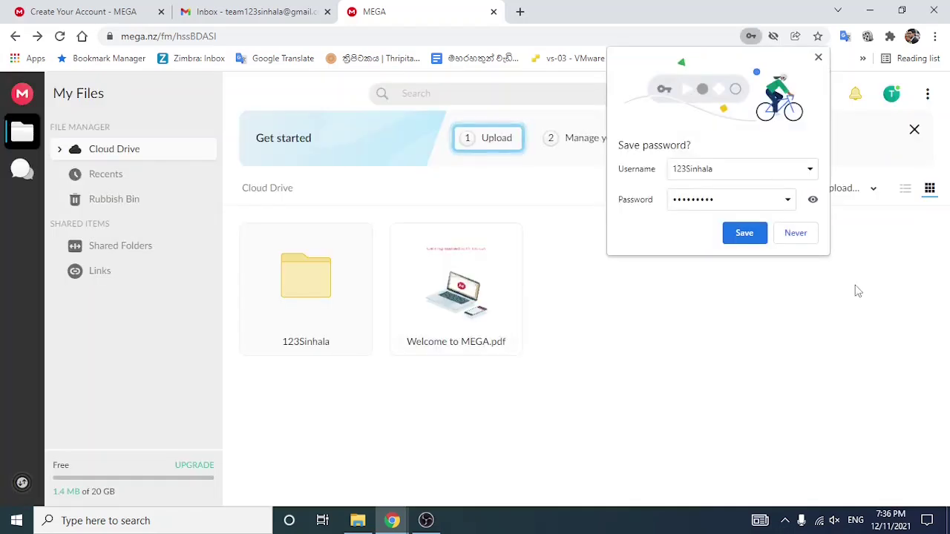
pyautogui.click(891, 245)
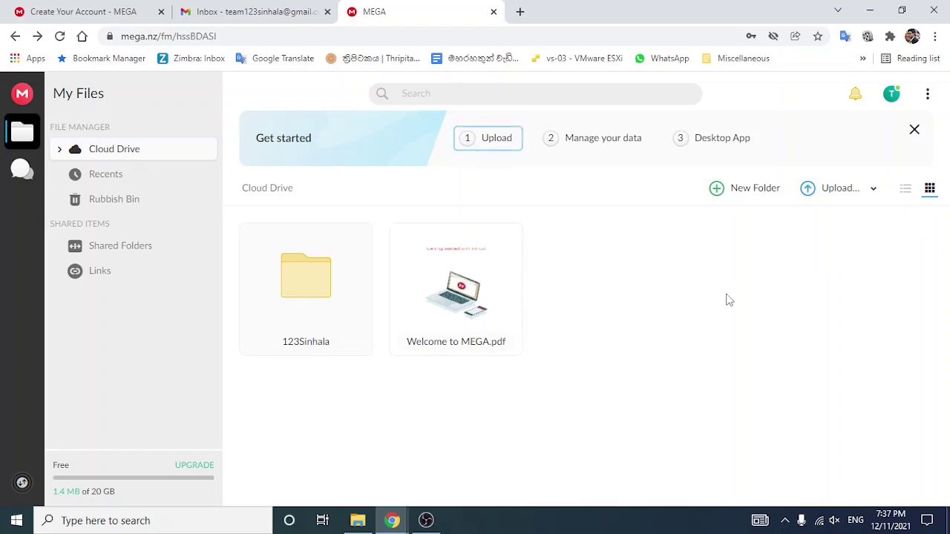
pyautogui.moveTo(859, 191)
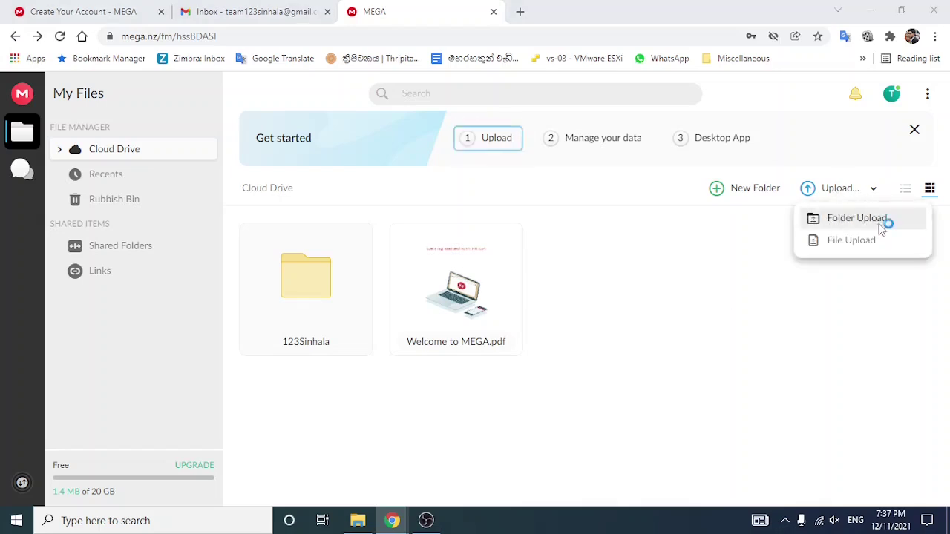
# Step: Try folder upload and then file upload, cancelling both pickers without uploading anything
pyautogui.click(883, 222)
pyautogui.click(644, 63)
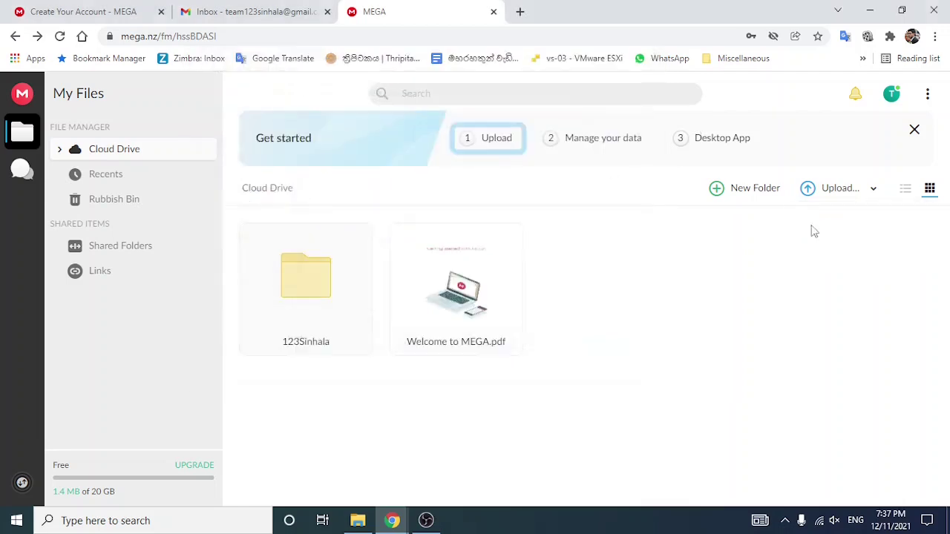
pyautogui.moveTo(859, 191)
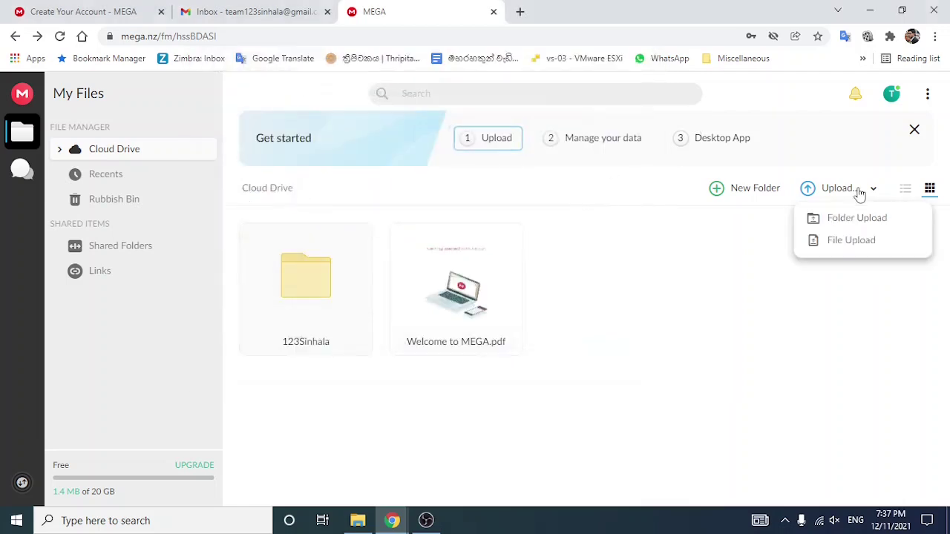
pyautogui.click(853, 246)
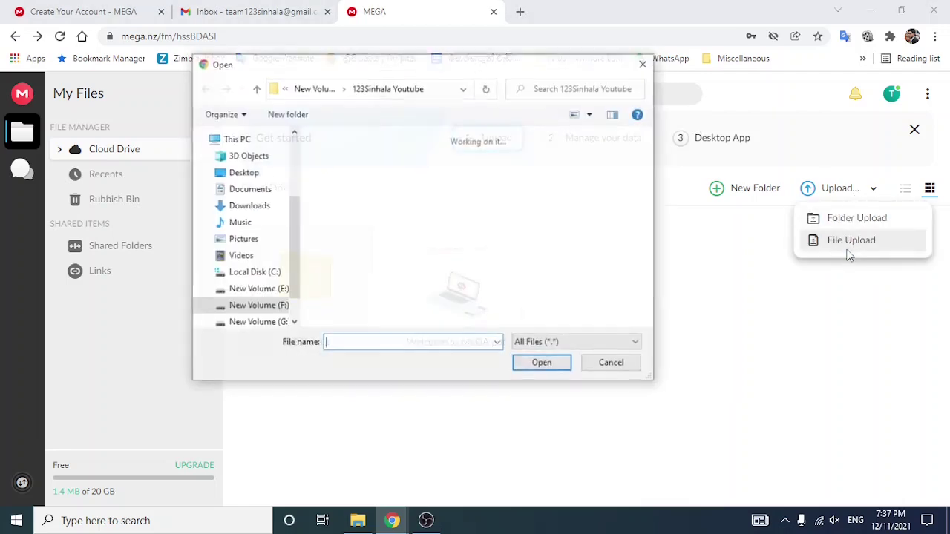
pyautogui.click(612, 365)
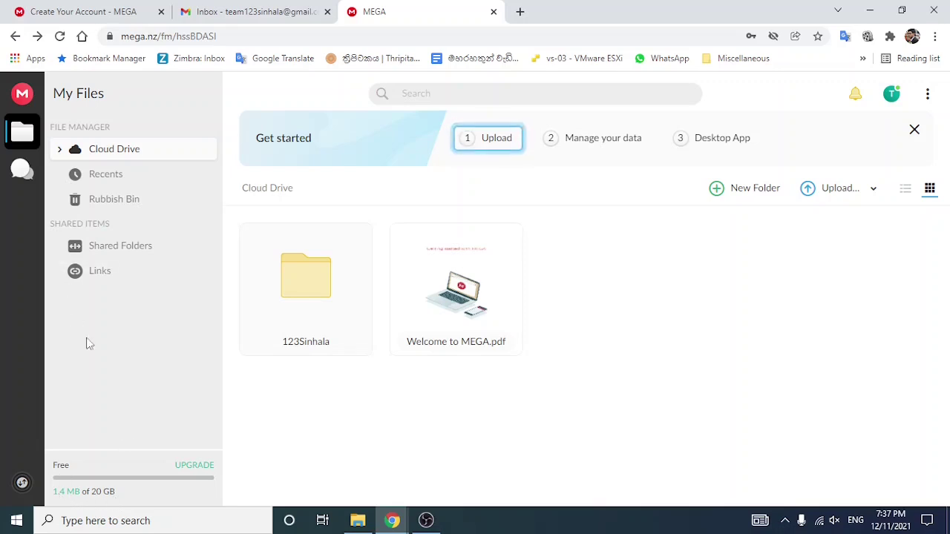
pyautogui.click(114, 179)
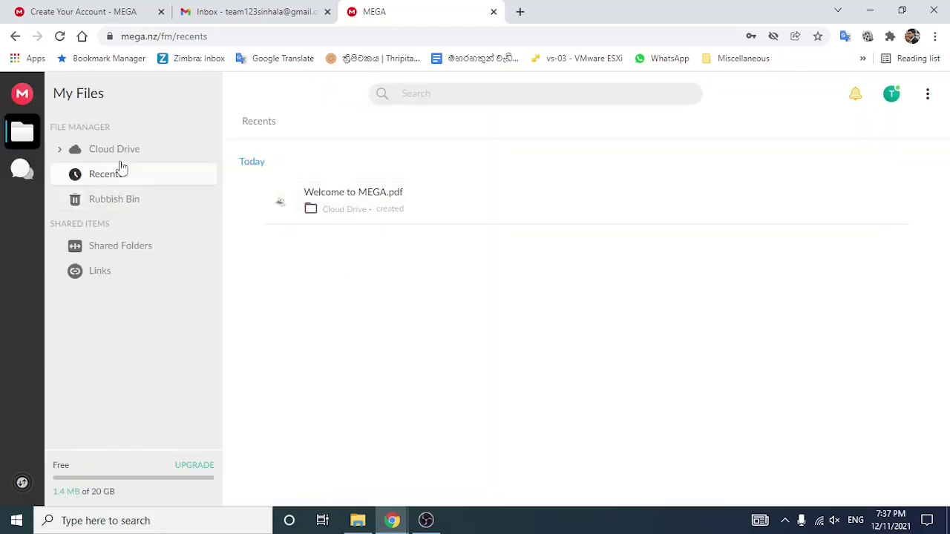
pyautogui.click(106, 254)
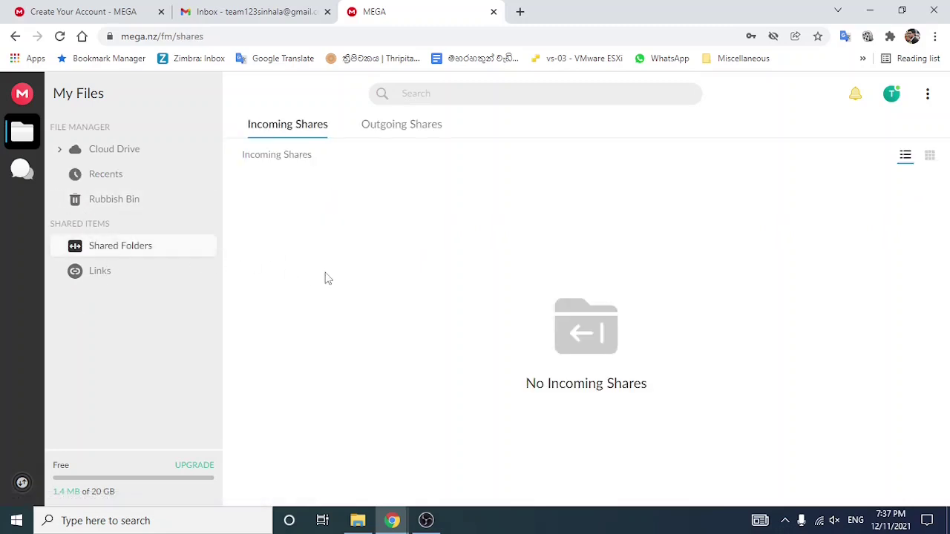
pyautogui.click(102, 281)
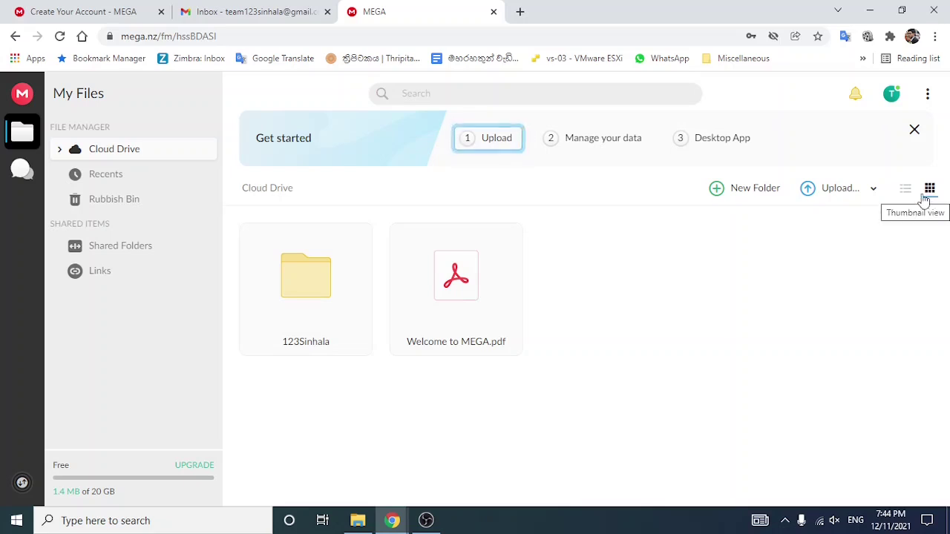
# Step: Switch the Cloud Drive to list view and open the 123Sinhala folder's context menu
pyautogui.click(906, 189)
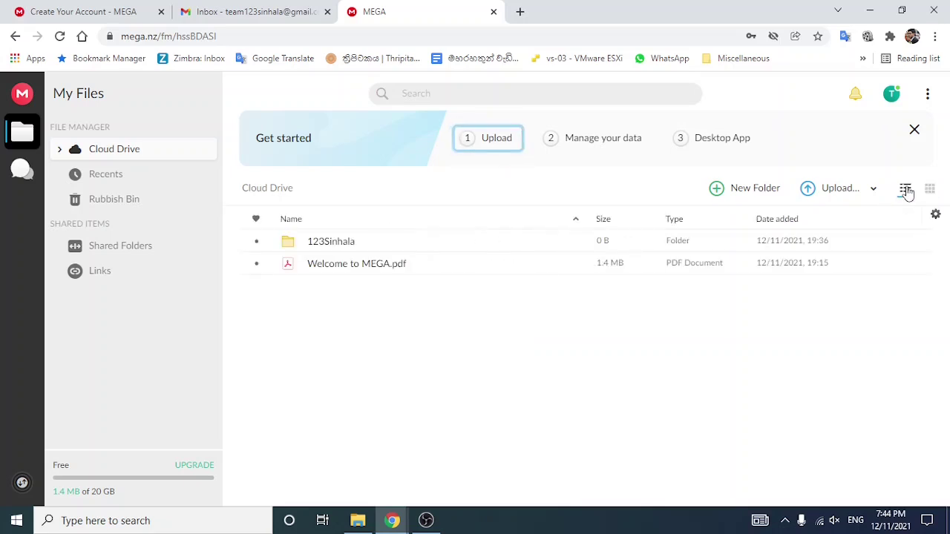
pyautogui.rightClick(321, 251)
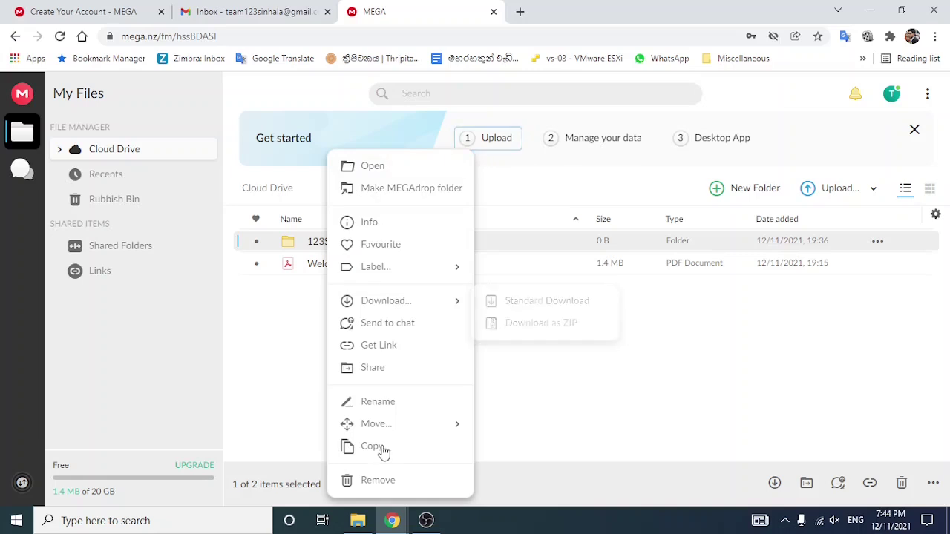
# Step: Make 123Sinhala a MEGAdrop folder and copy its generated public upload link
pyautogui.click(392, 191)
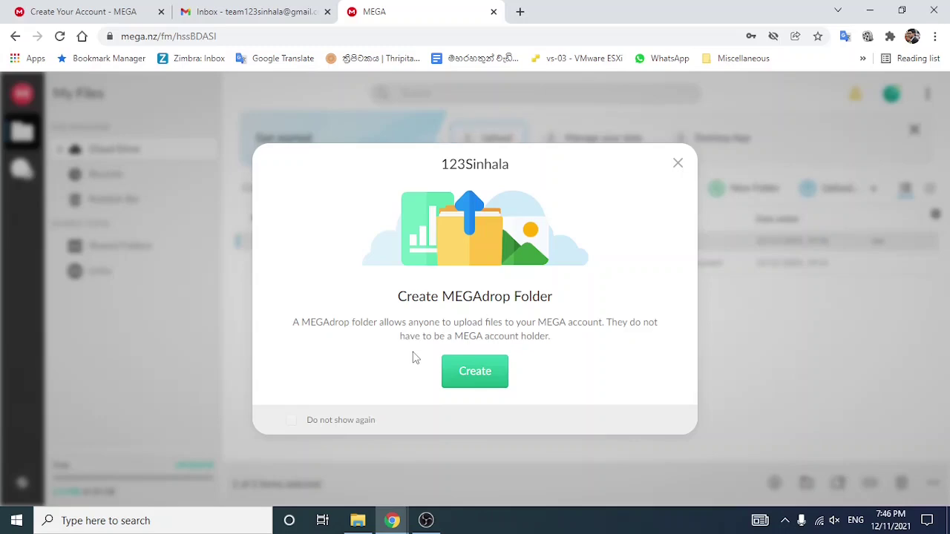
pyautogui.click(486, 378)
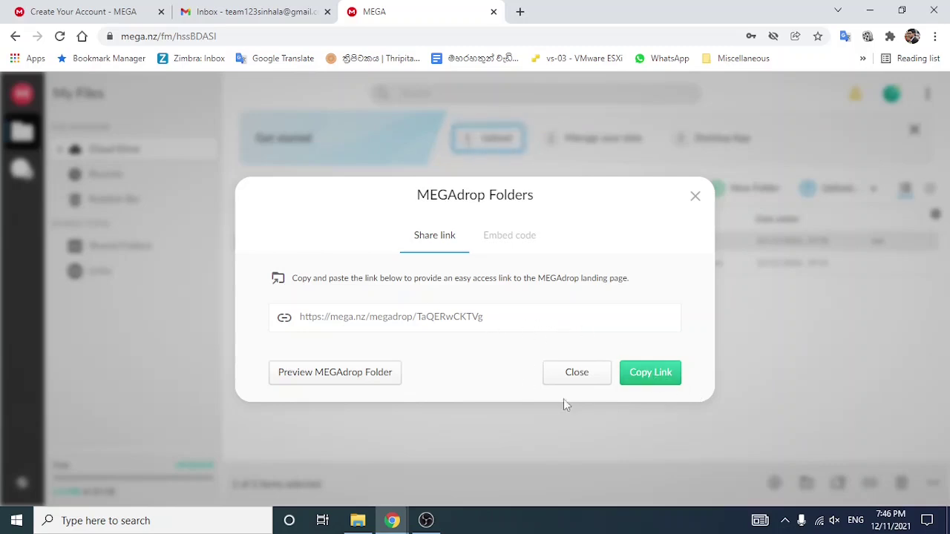
pyautogui.click(578, 373)
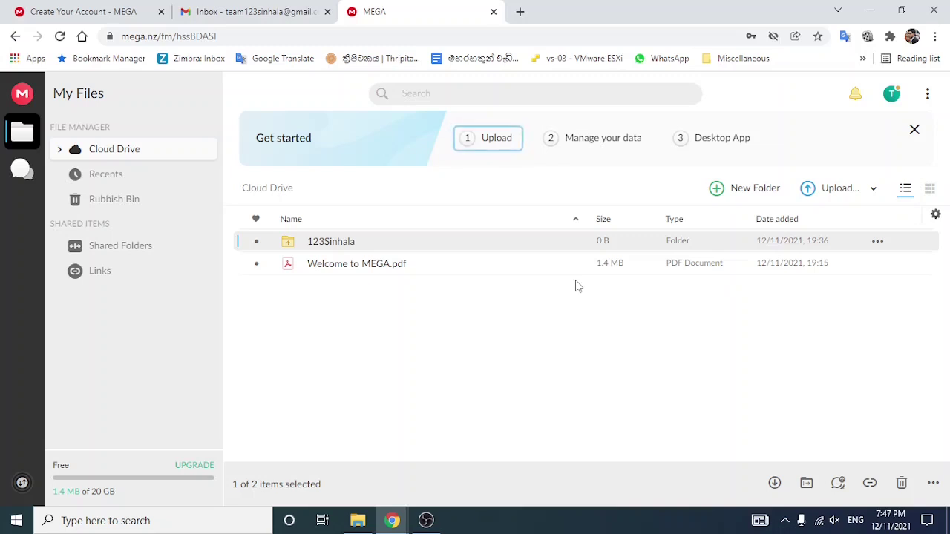
# Step: Open a new Chrome incognito window, resized so MEGA stays visible behind it
pyautogui.click(935, 36)
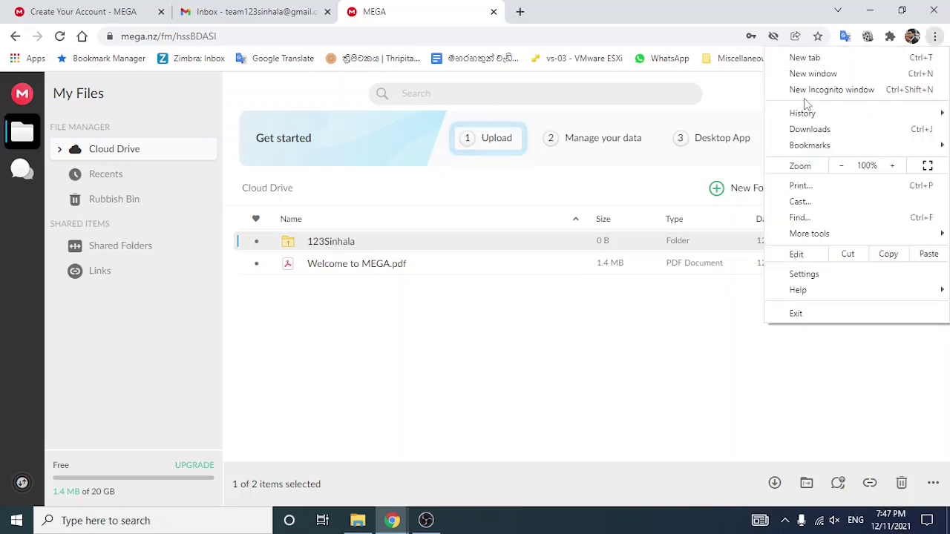
pyautogui.click(801, 90)
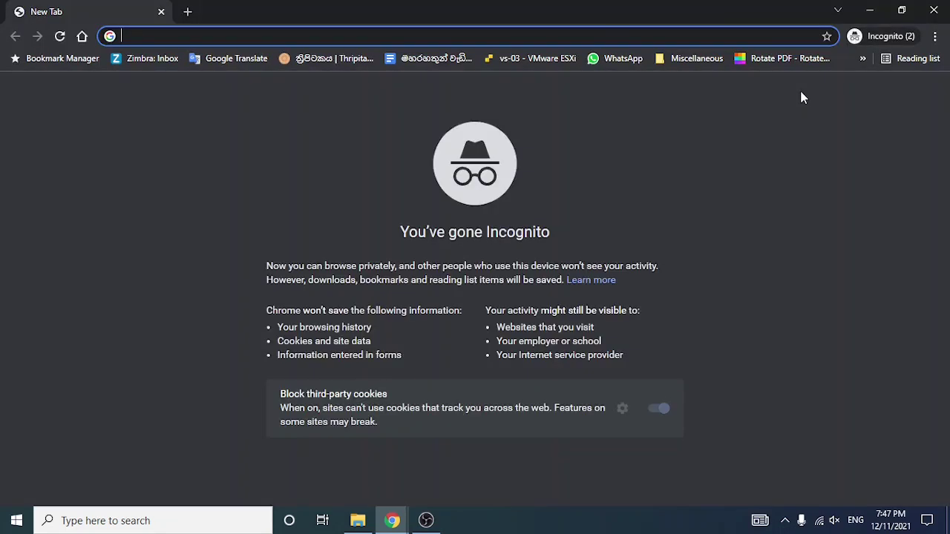
pyautogui.moveTo(584, 17); pyautogui.dragTo(551, 150)
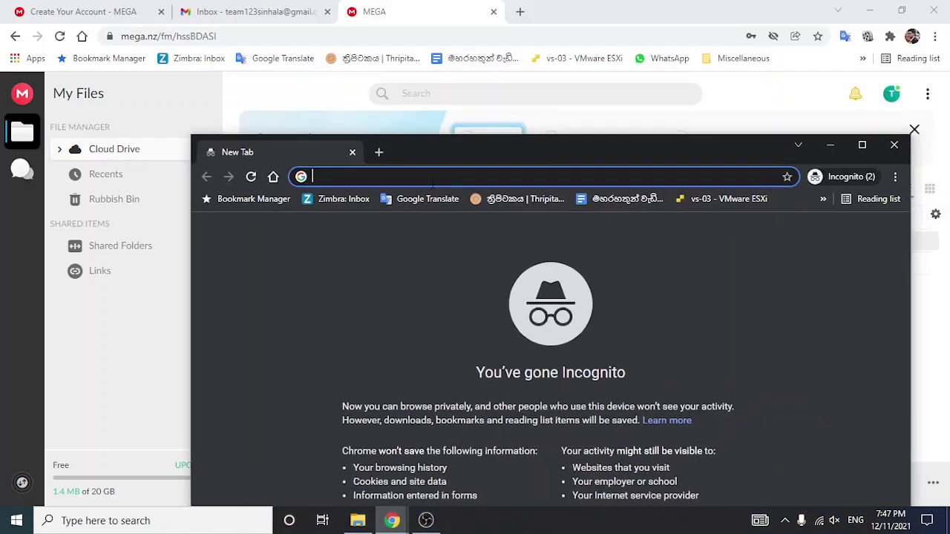
# Step: Paste and load the 123Sinhala MEGAdrop link, then maximize the incognito window
pyautogui.rightClick(432, 178)
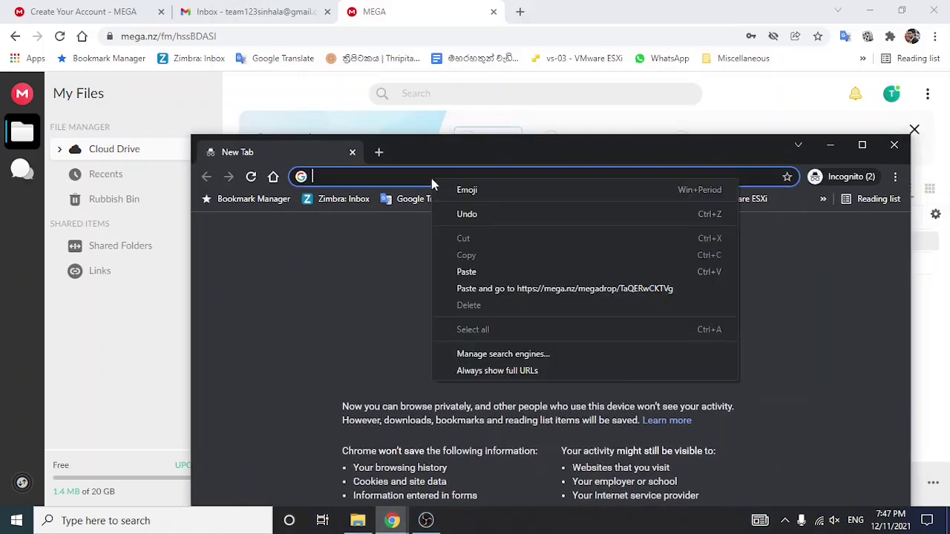
pyautogui.click(475, 271)
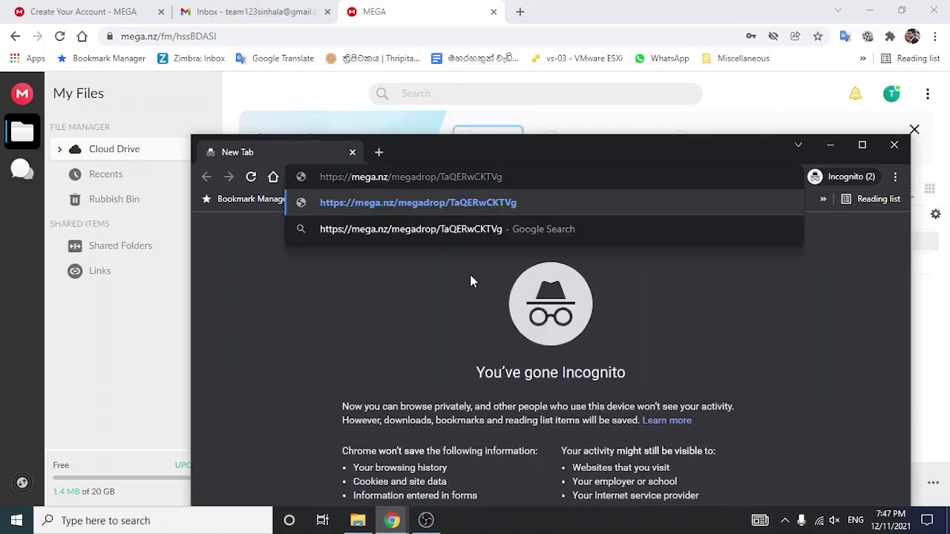
pyautogui.press('Return')
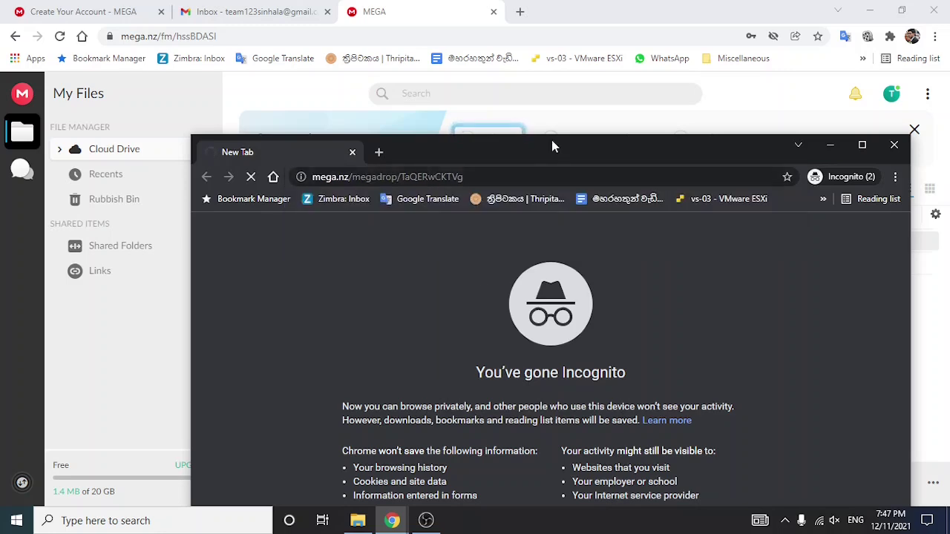
pyautogui.moveTo(551, 141); pyautogui.dragTo(539, 30)
pyautogui.click(849, 34)
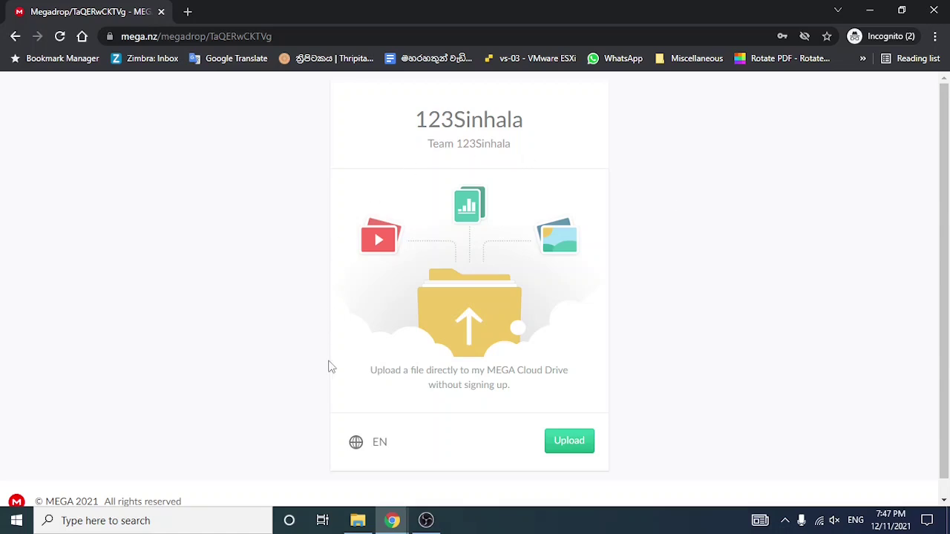
# Step: Upload the Smartphone screen mirroring .jpg and .psd files via MEGAdrop, then minimize the window
pyautogui.click(583, 444)
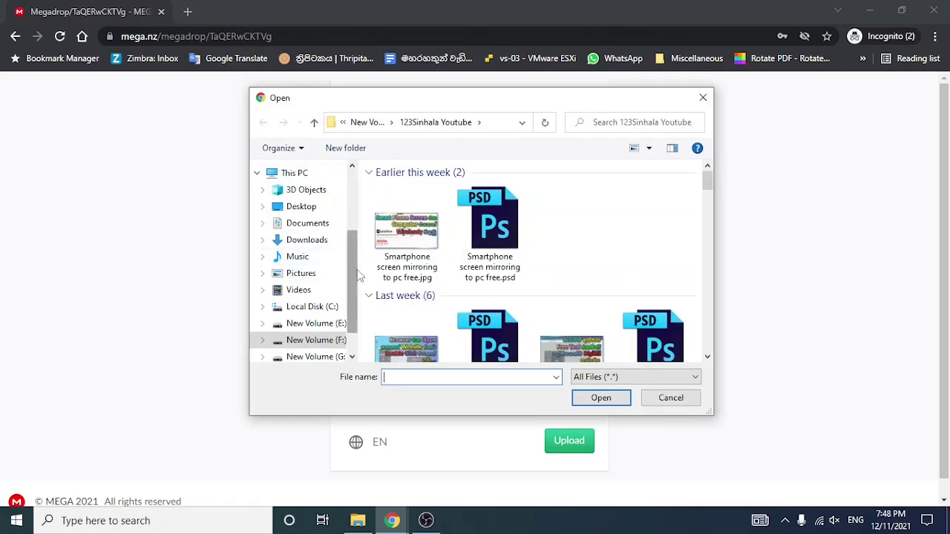
pyautogui.scroll(3, 359, 276)
pyautogui.moveTo(626, 230); pyautogui.dragTo(392, 220)
pyautogui.click(602, 398)
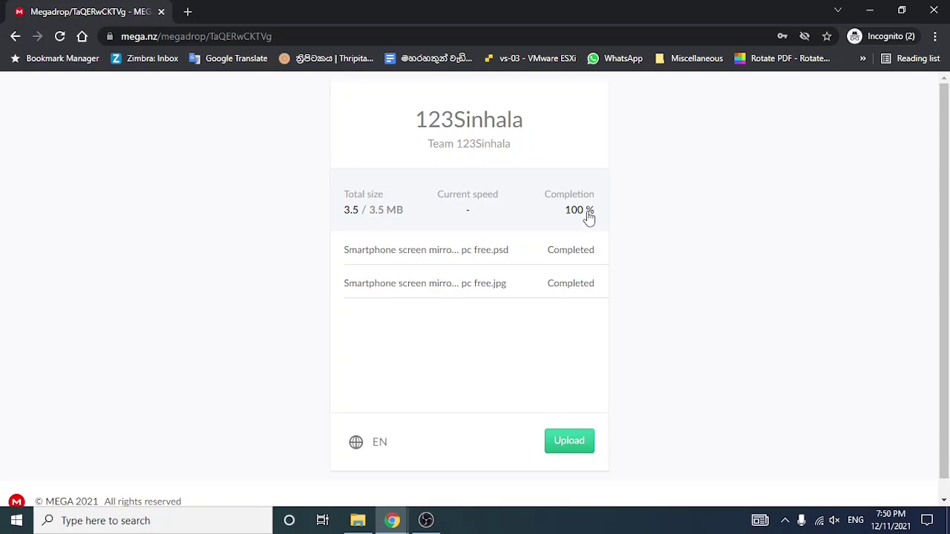
pyautogui.click(868, 11)
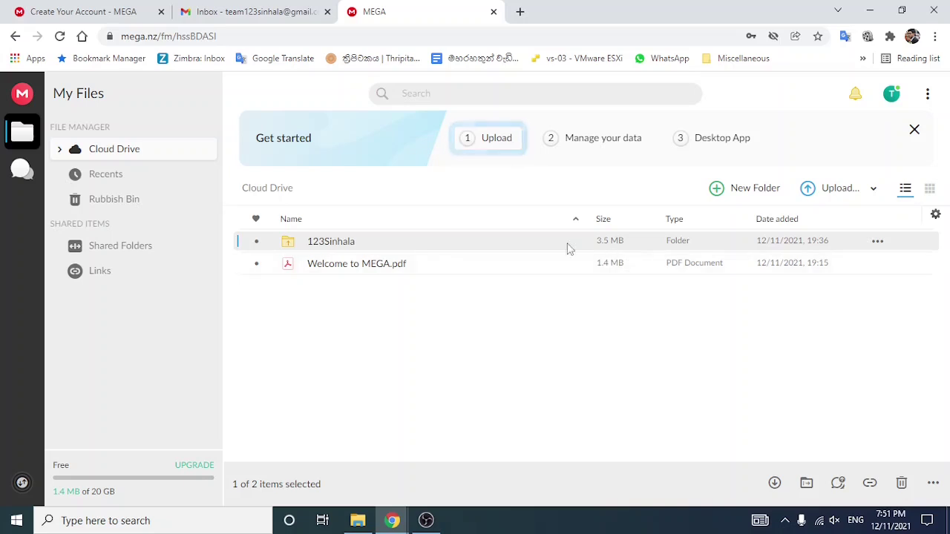
# Step: Open 123Sinhala in list view and check the uploaded .jpg (521 KB) and .psd (3.0 MB)
pyautogui.doubleClick(341, 242)
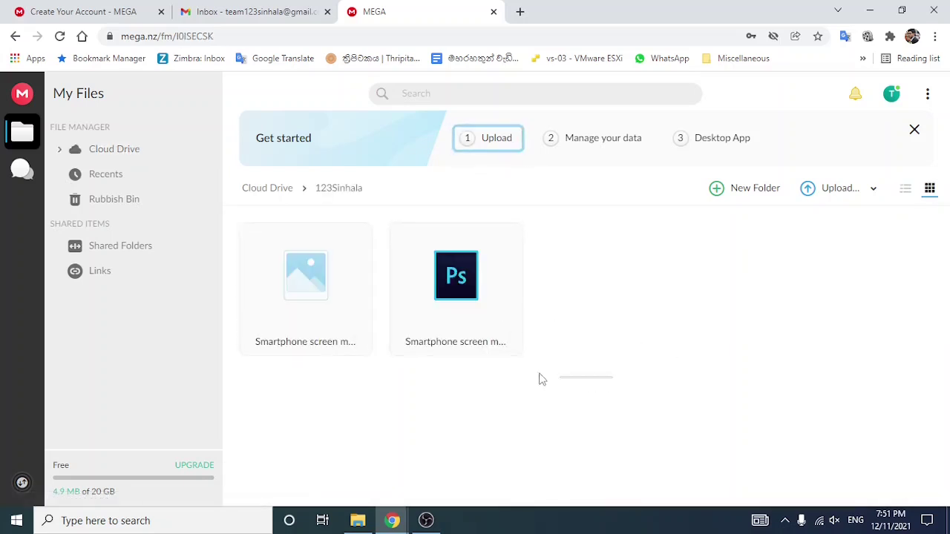
pyautogui.click(464, 349)
pyautogui.click(905, 188)
pyautogui.click(334, 256)
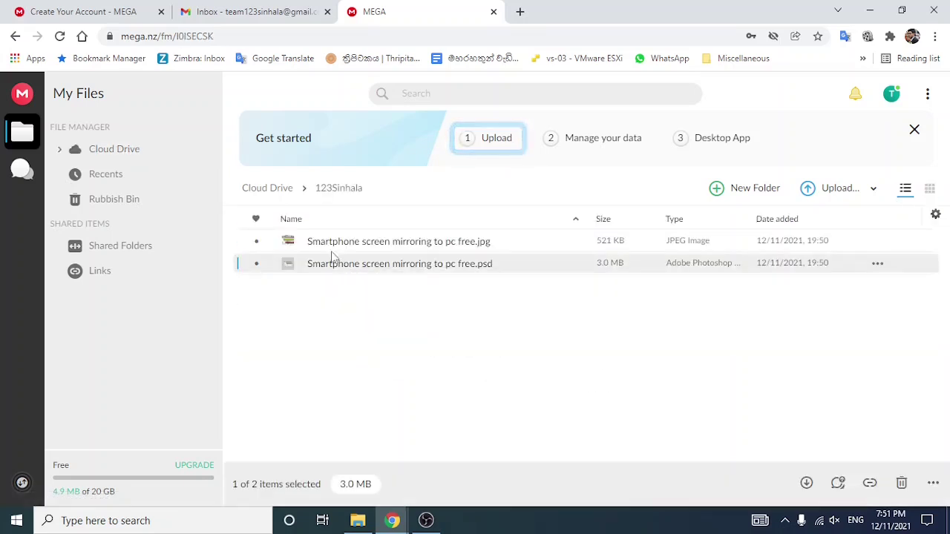
pyautogui.keyDown('shift'); pyautogui.click(325, 245); pyautogui.keyUp('shift')
pyautogui.click(375, 343)
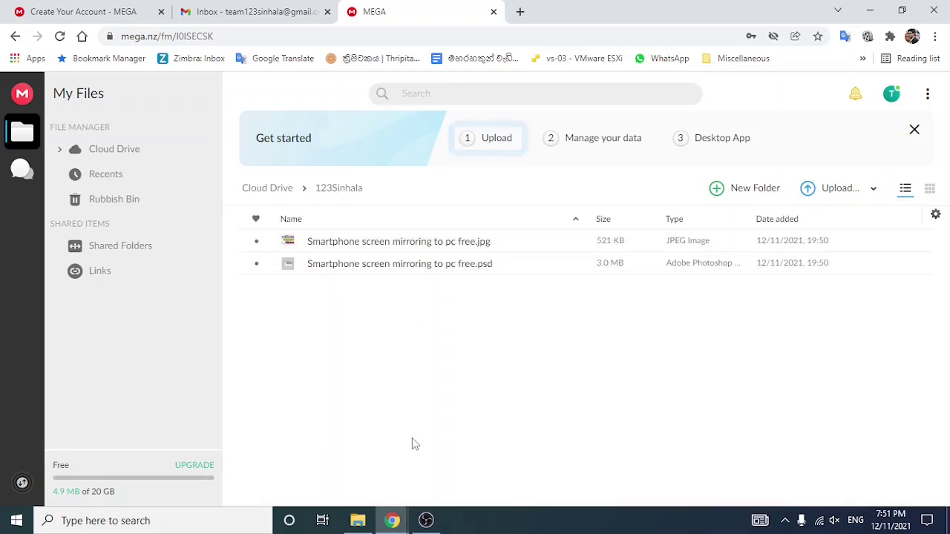
pyautogui.click(392, 520)
pyautogui.click(605, 386)
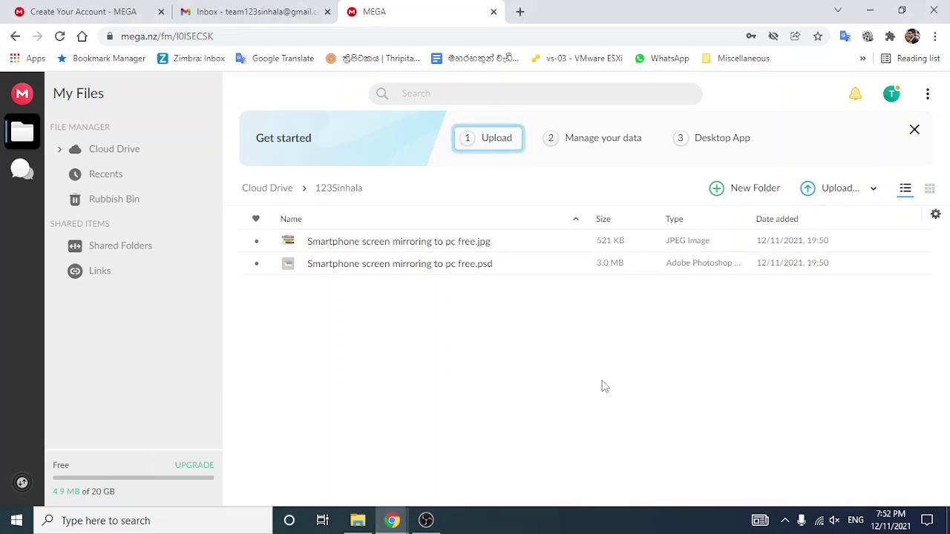